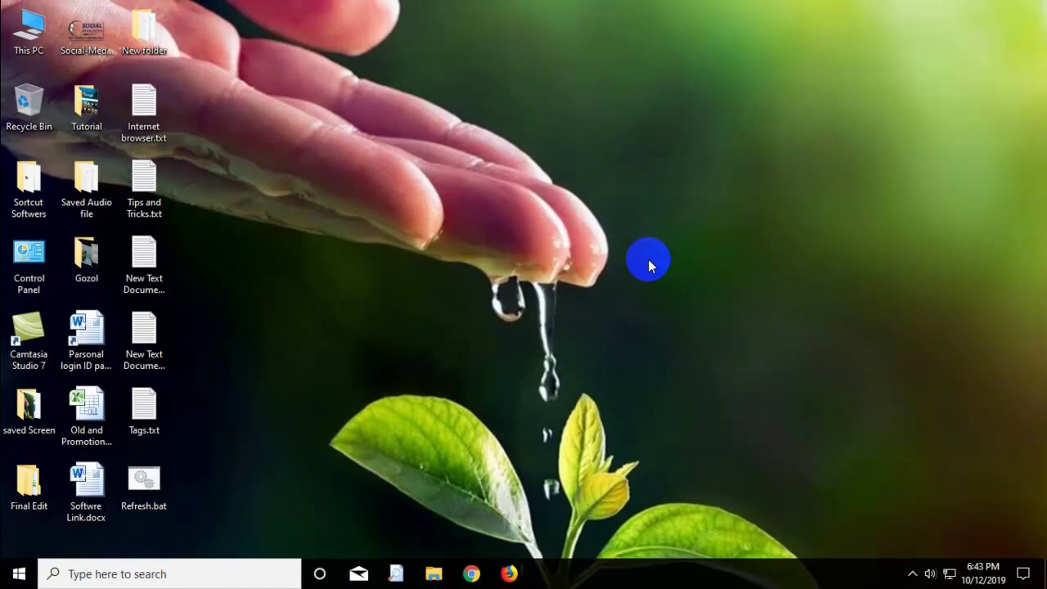
Bring up the Run dialog by means of the on-screen keyboard, and close the on-screen keyboard.
key("super+r")
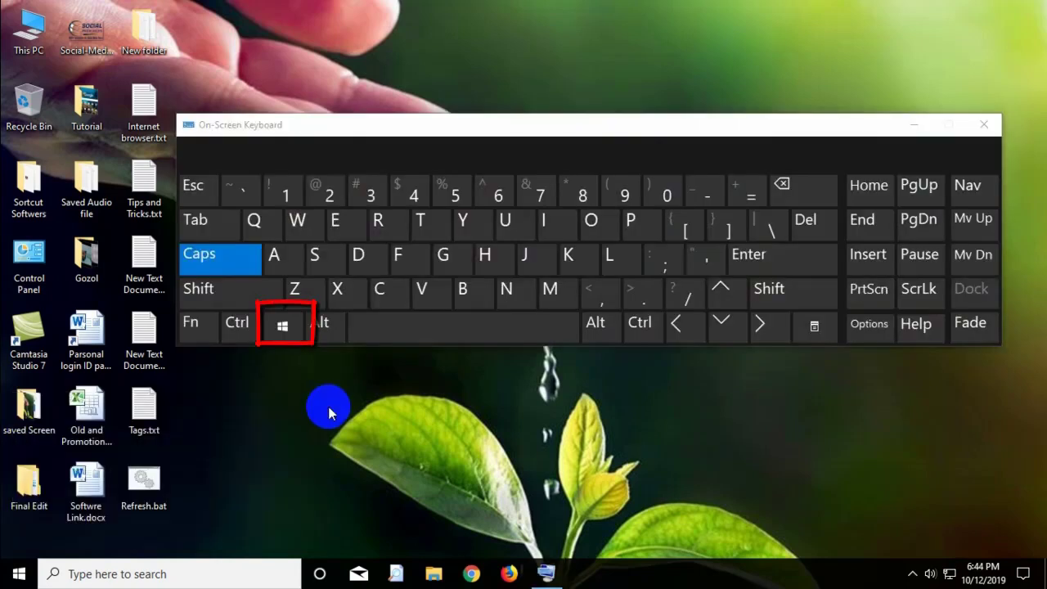
left_click(281, 325)
left_click(336, 253)
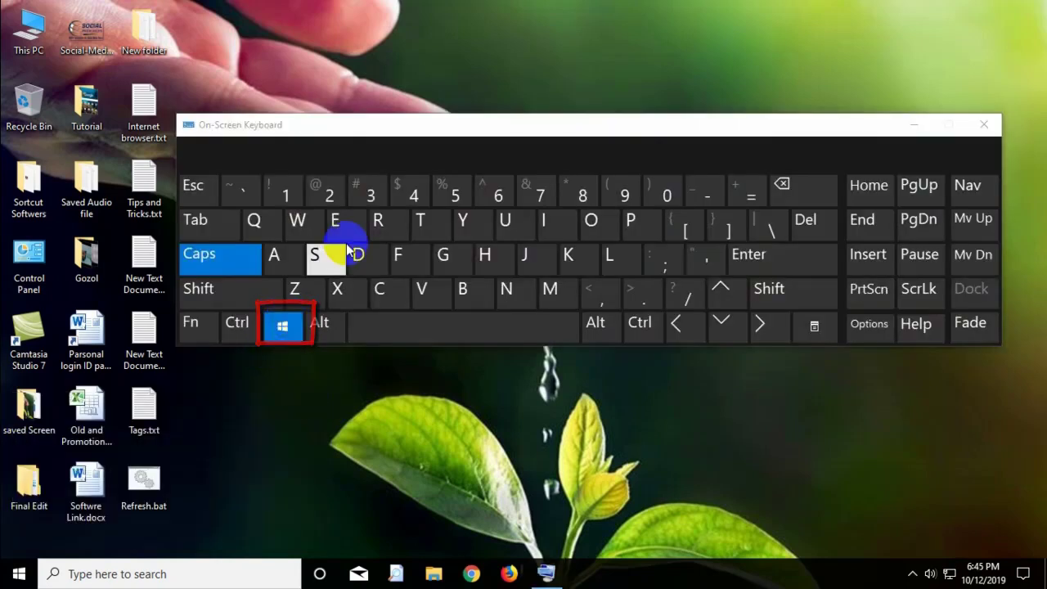
left_click(378, 221)
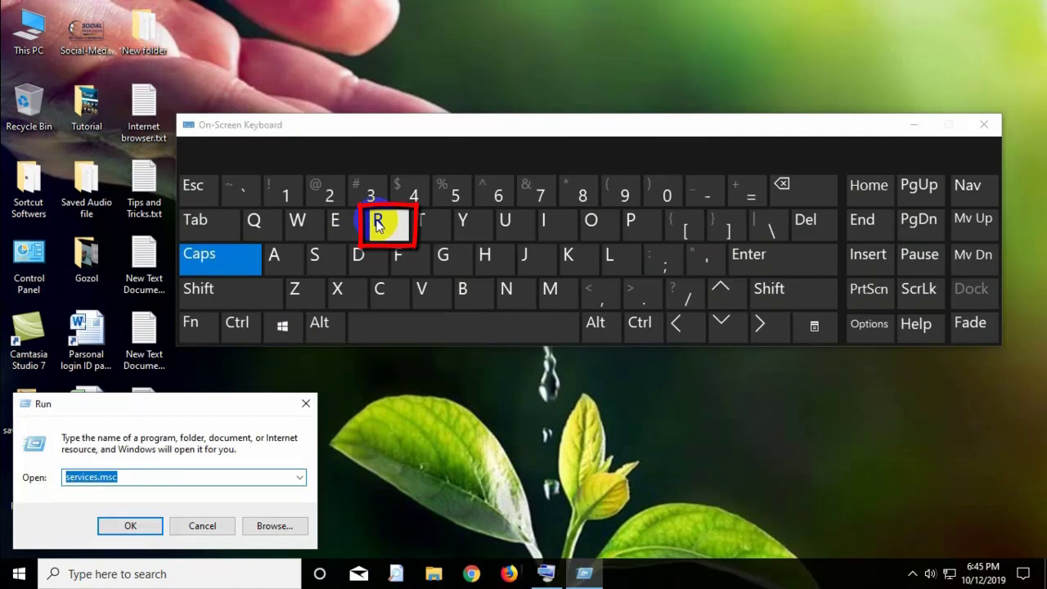
left_click(984, 124)
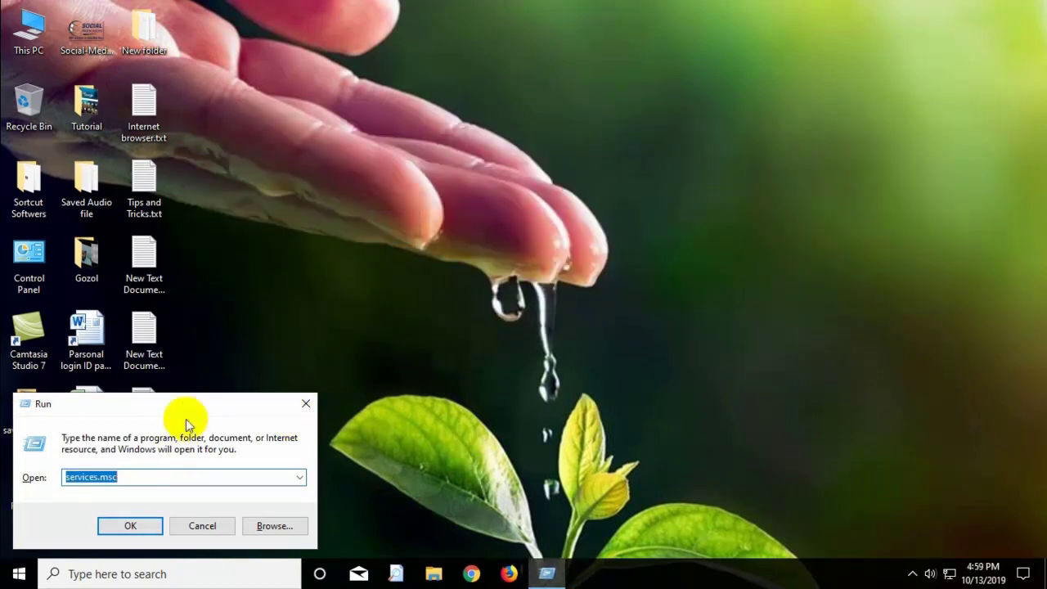
Run the command "temp" and grant permanent access to the Windows Temp folder.
left_click_drag(183, 401, 567, 129)
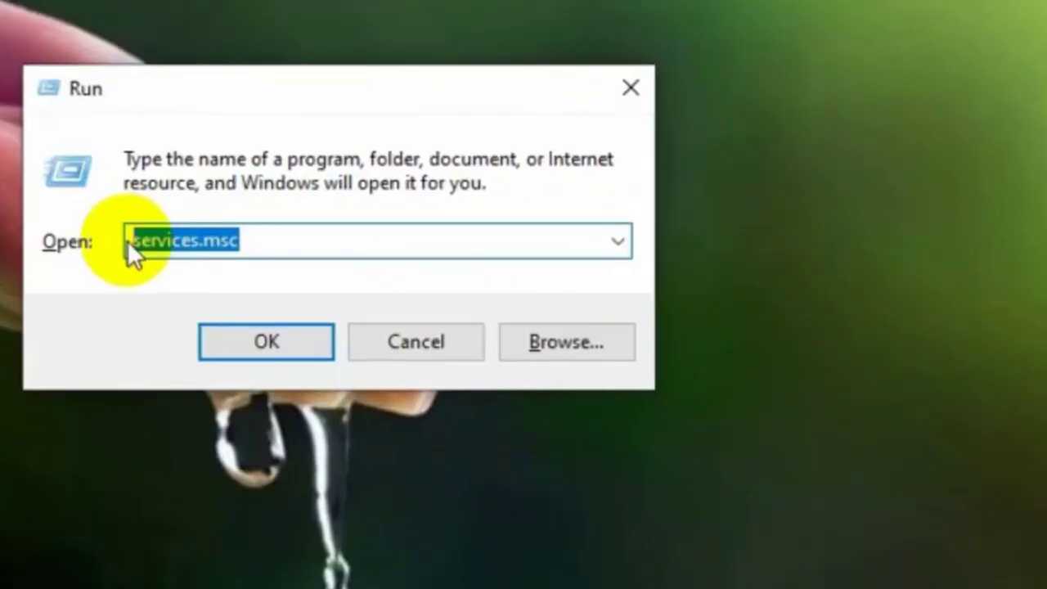
key("BackSpace")
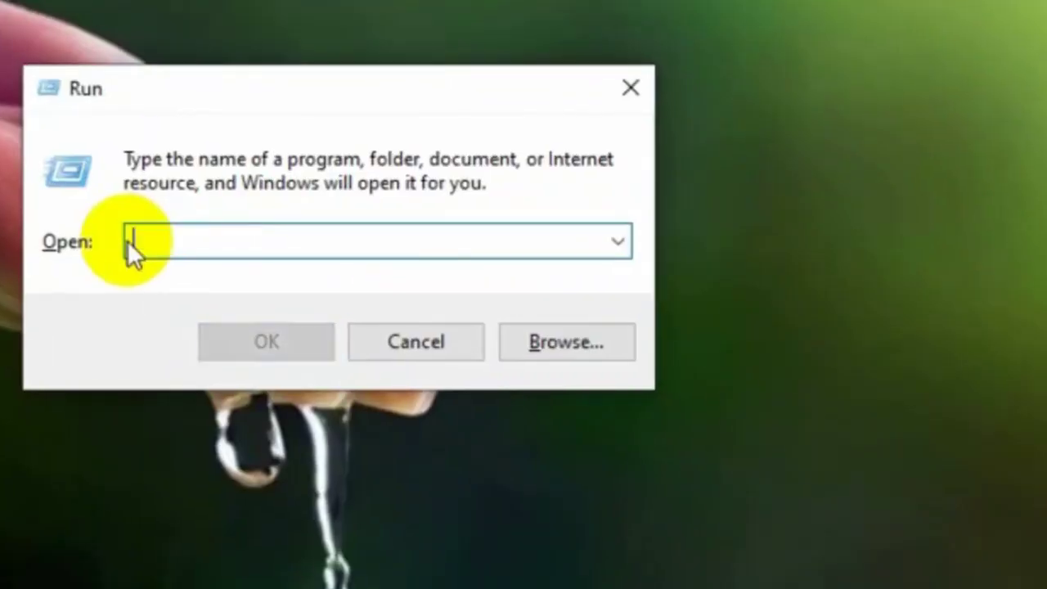
type("%temp")
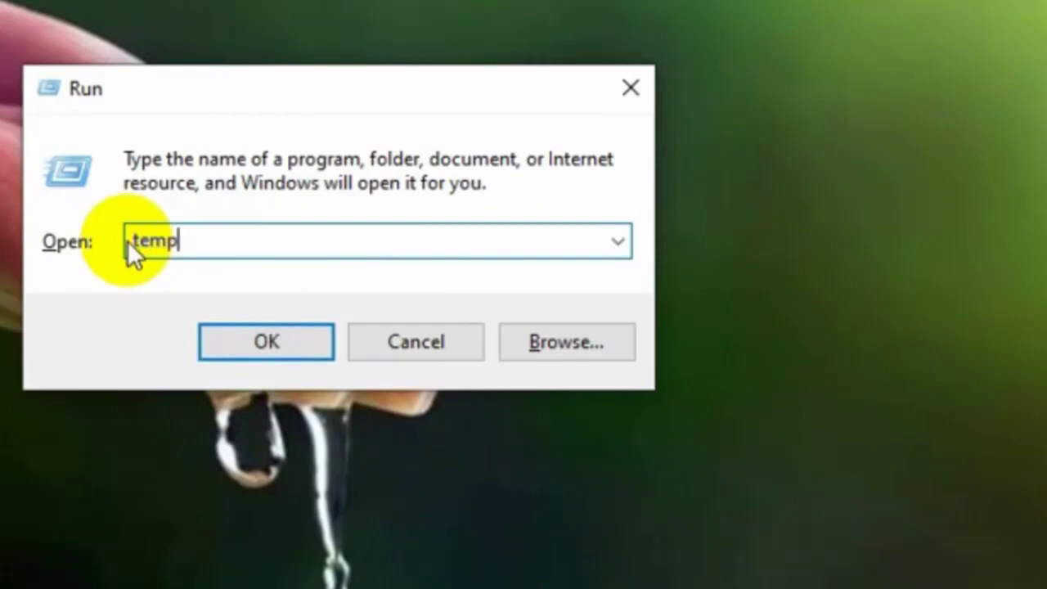
left_click(249, 351)
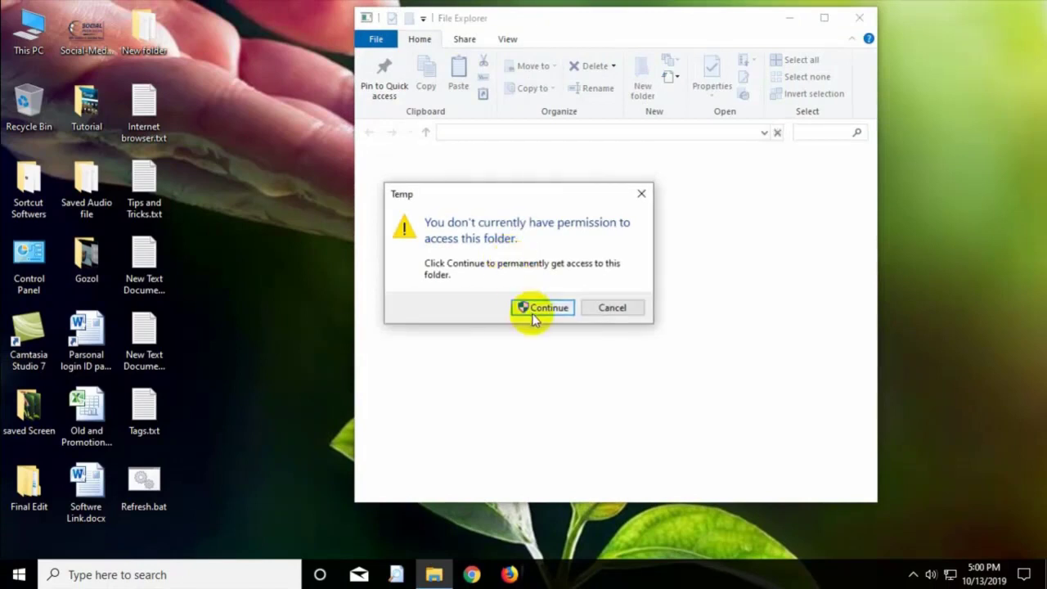
left_click(533, 308)
Delete all items in the Windows Temp folder and close its window.
key("ctrl+a")
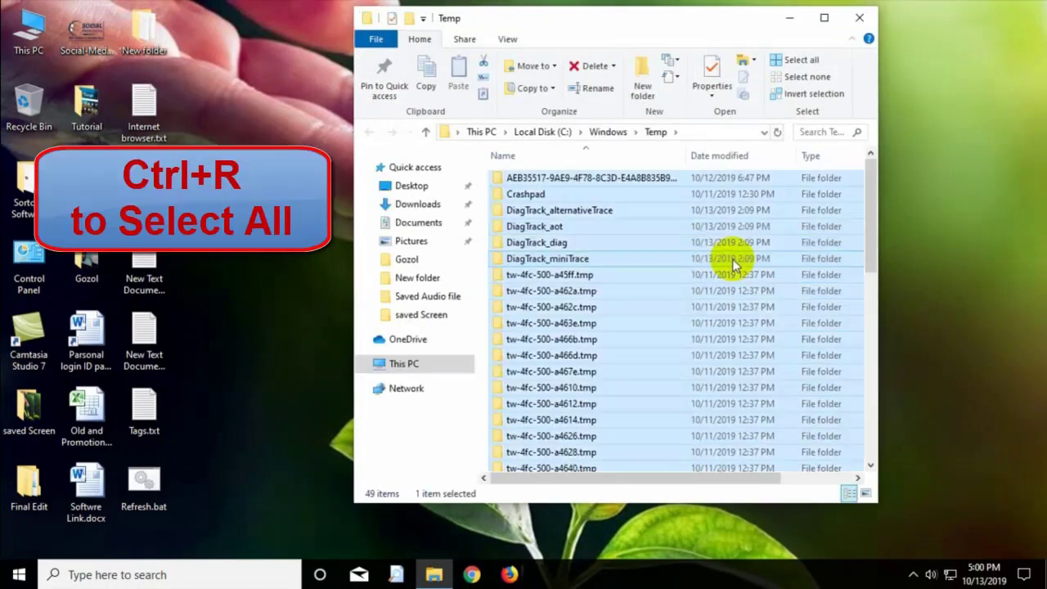
right_click(627, 237)
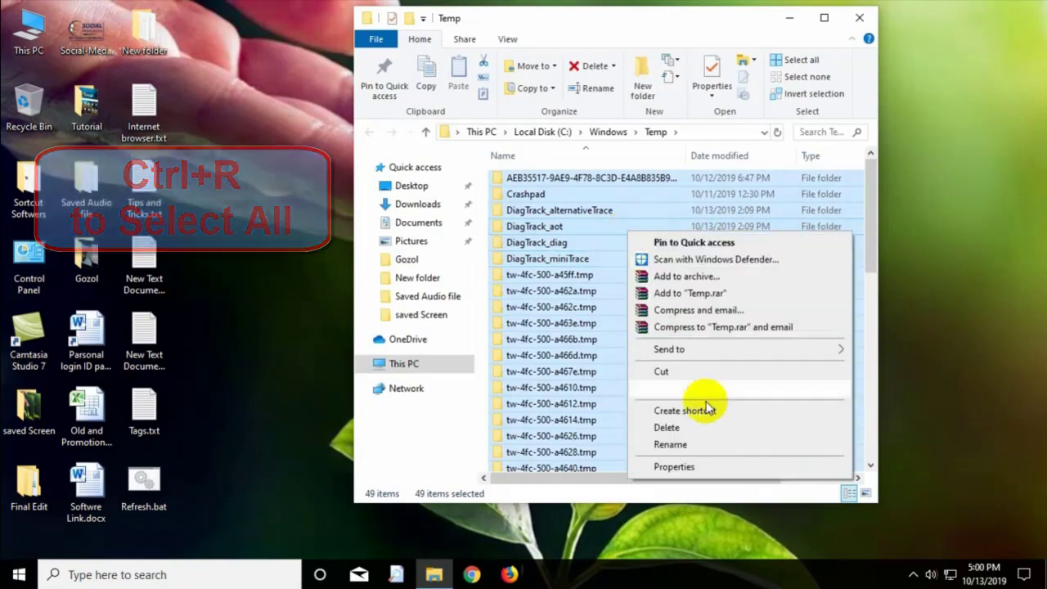
left_click(708, 429)
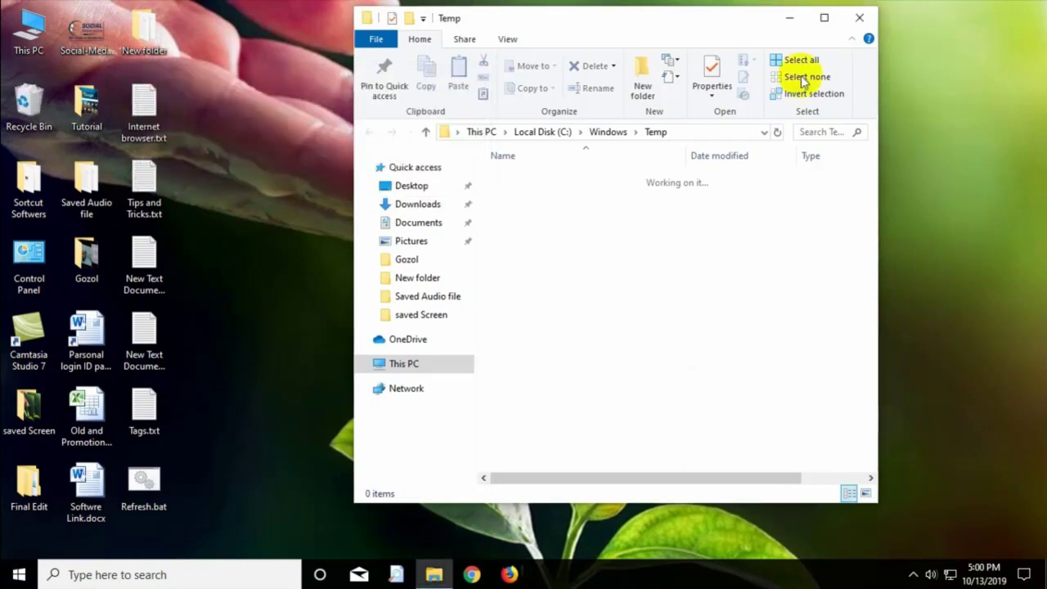
left_click(857, 24)
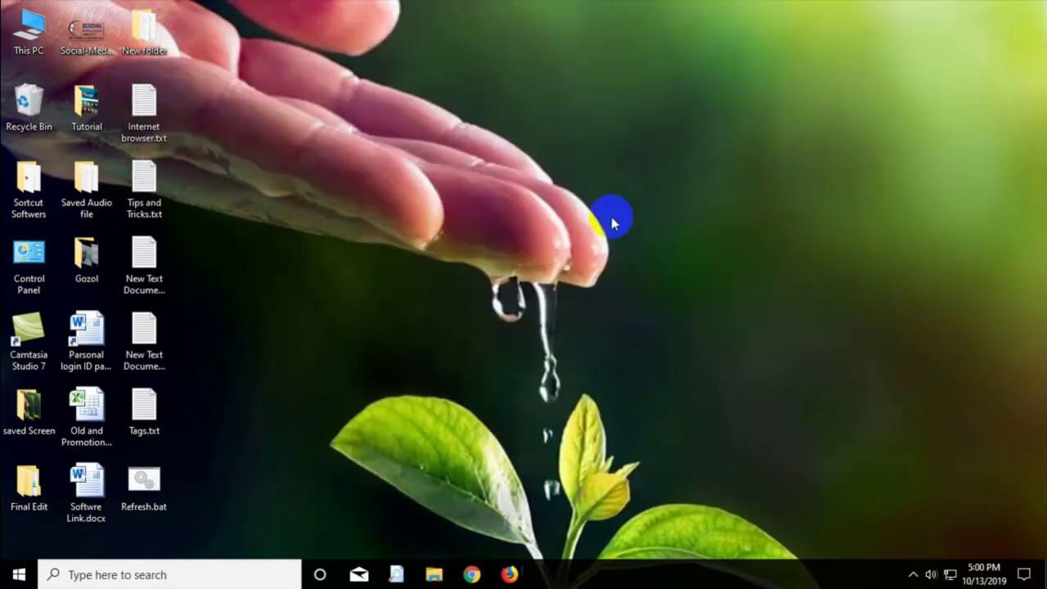
Open the user's local Temp folder by running the command "%temp%".
key("super+r")
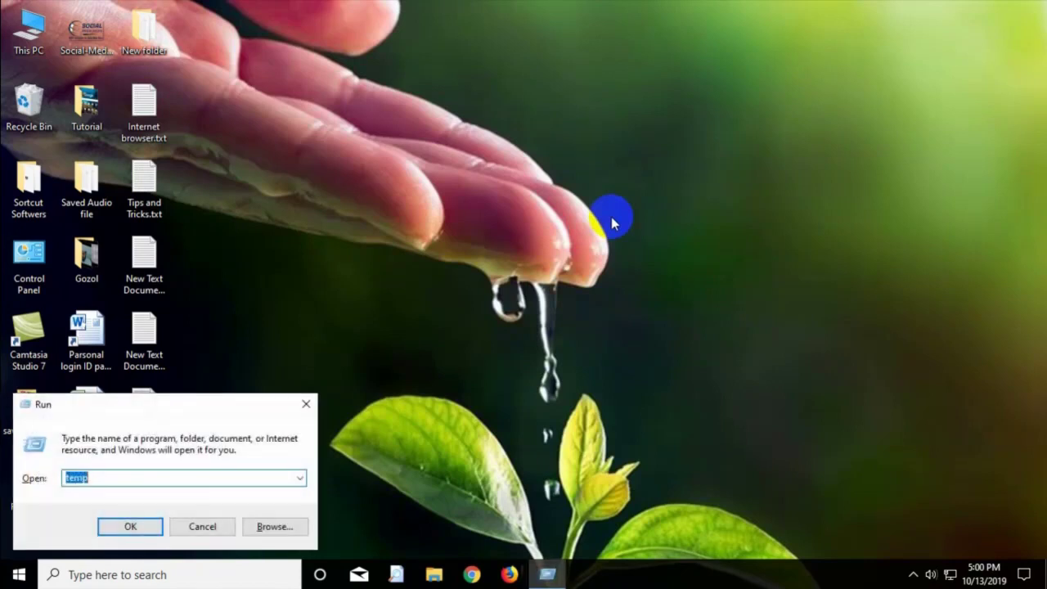
left_click_drag(226, 398, 576, 131)
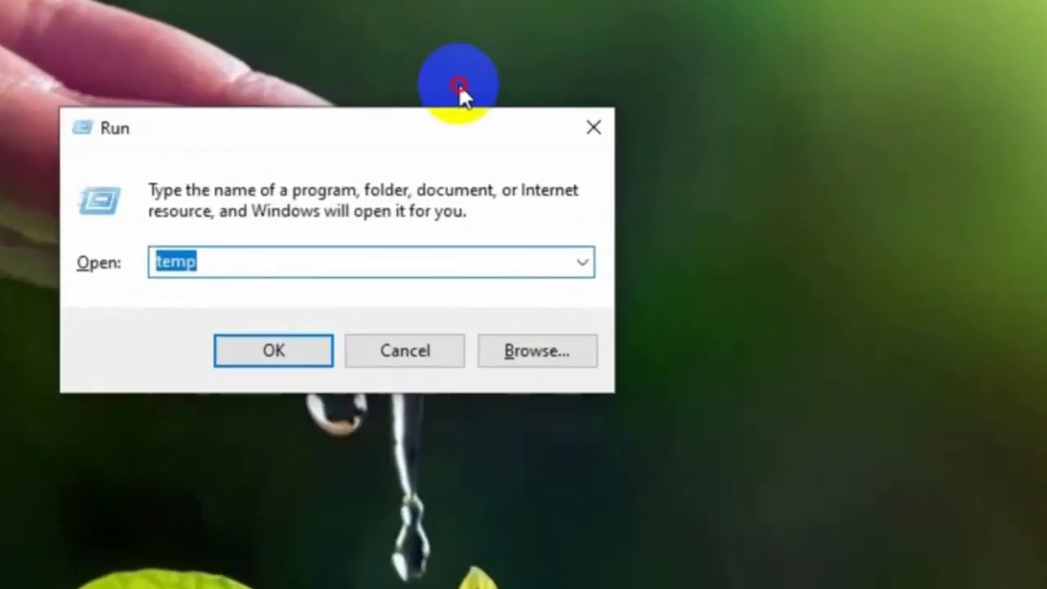
left_click(265, 262)
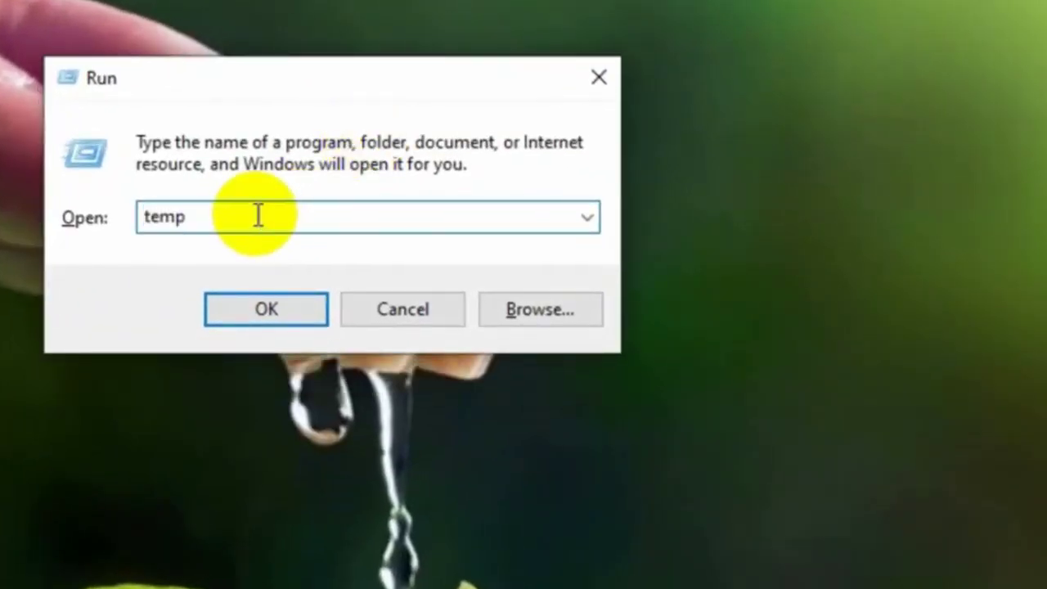
left_click(142, 231)
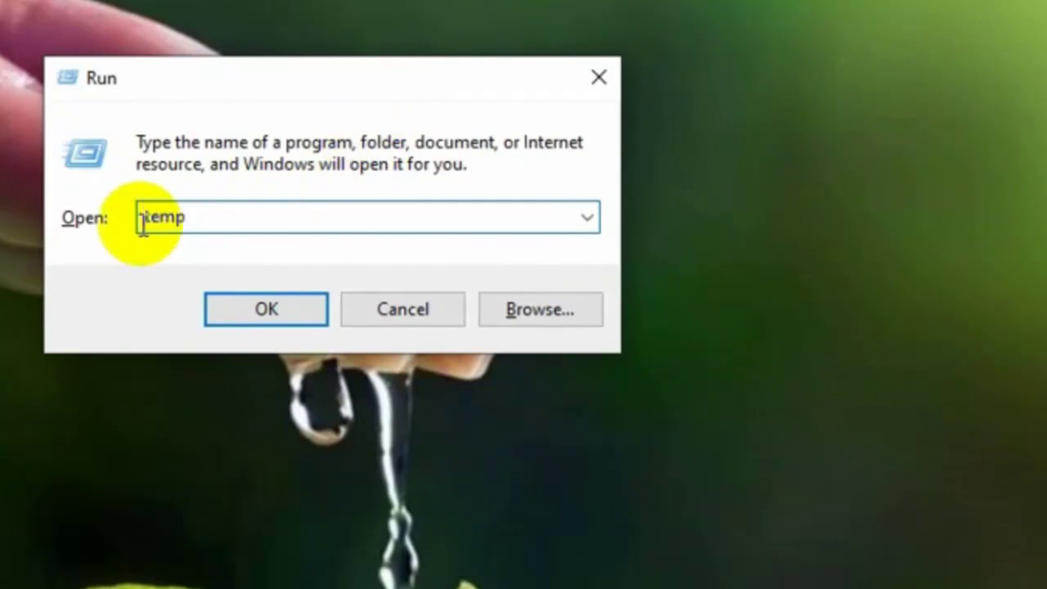
type("%")
left_click(207, 216)
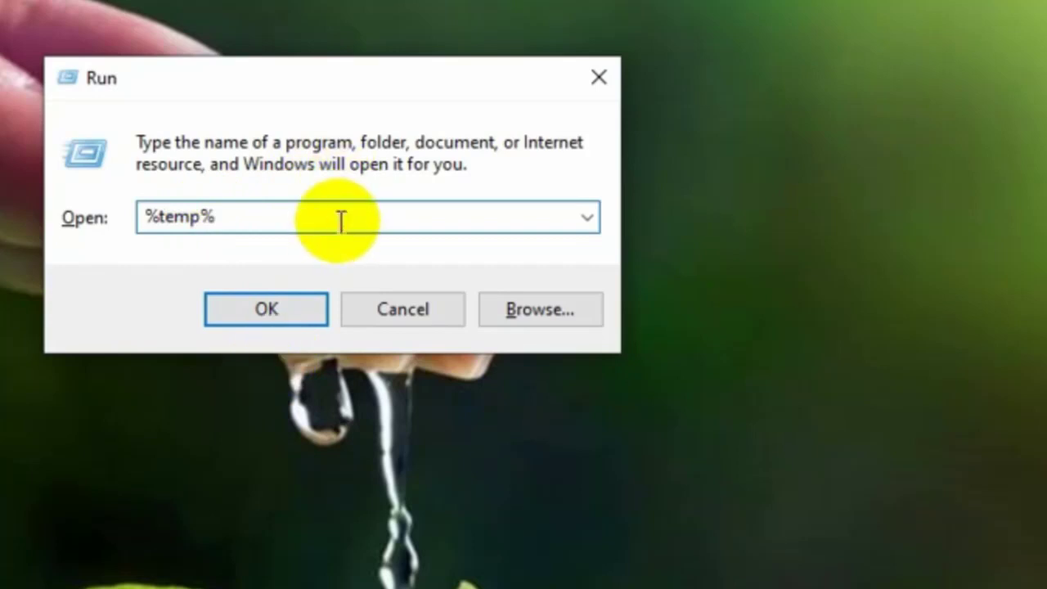
left_click(270, 310)
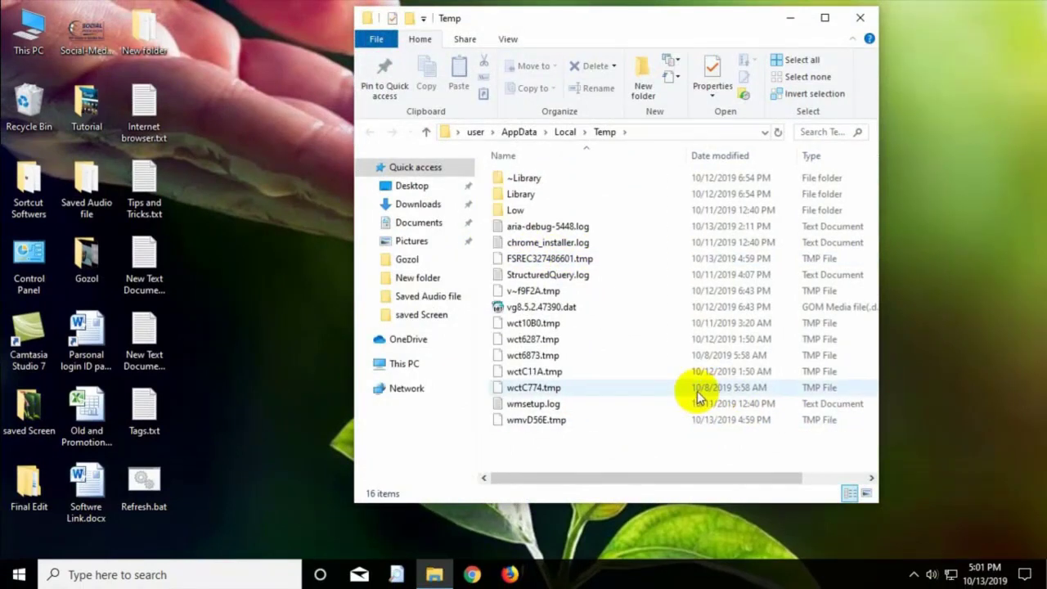
Delete all items in the user's local Temp folder, skipping the files in use, and close its window.
key("ctrl+a")
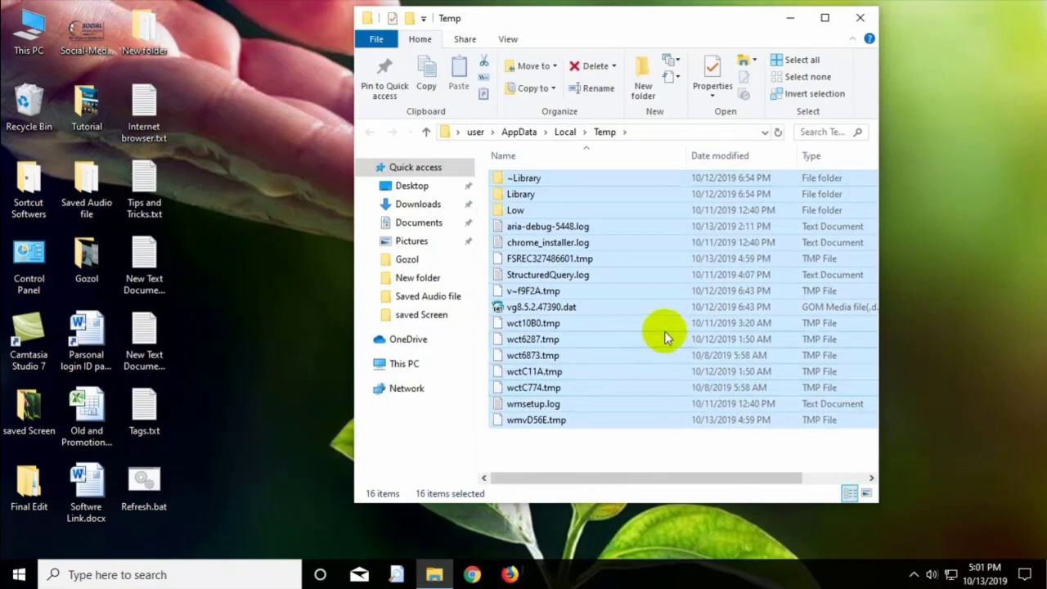
right_click(665, 333)
left_click(685, 279)
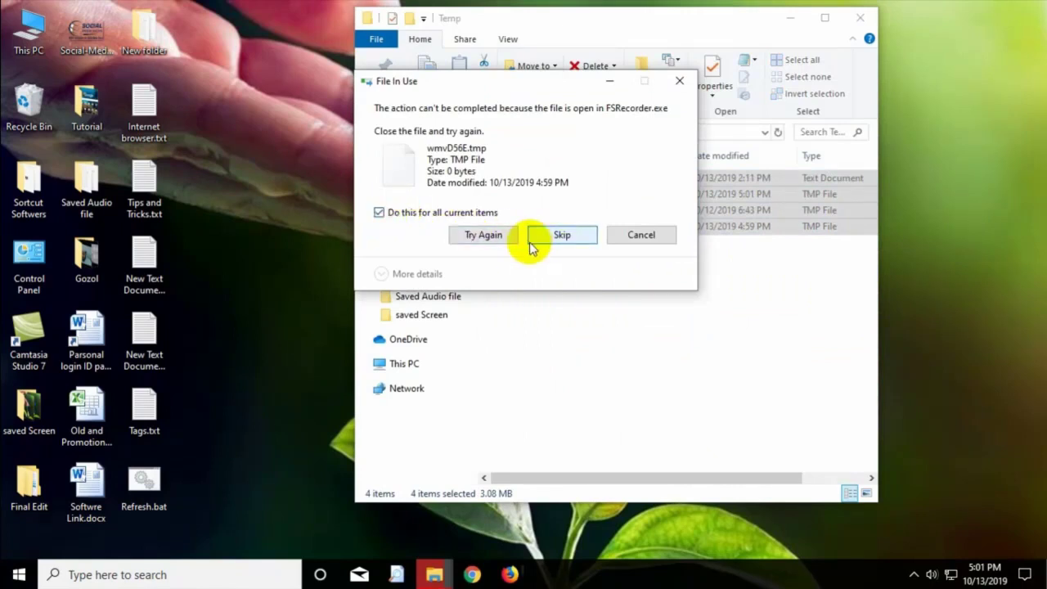
left_click(498, 236)
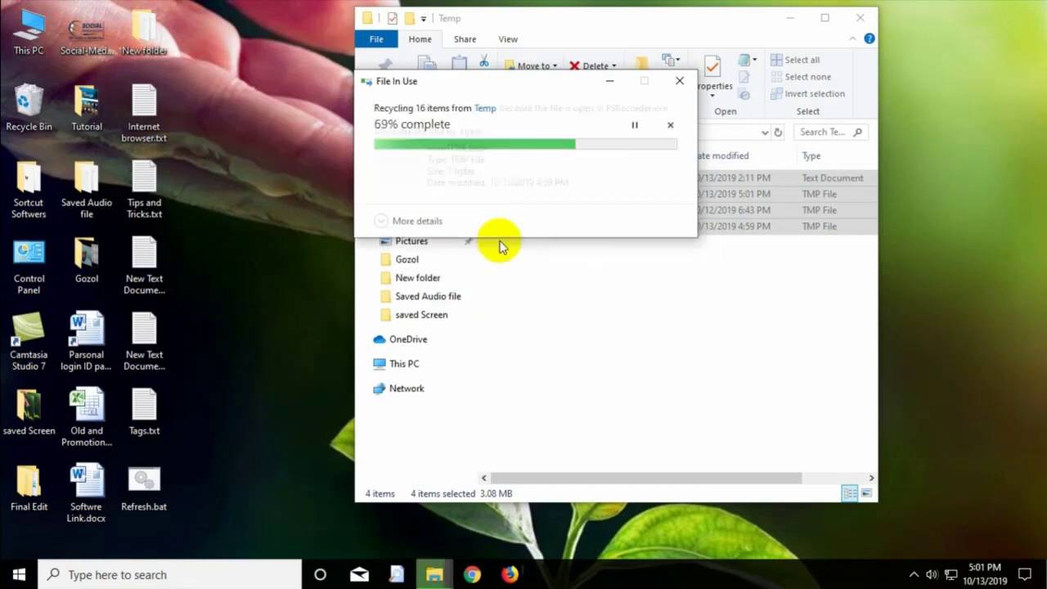
left_click(551, 243)
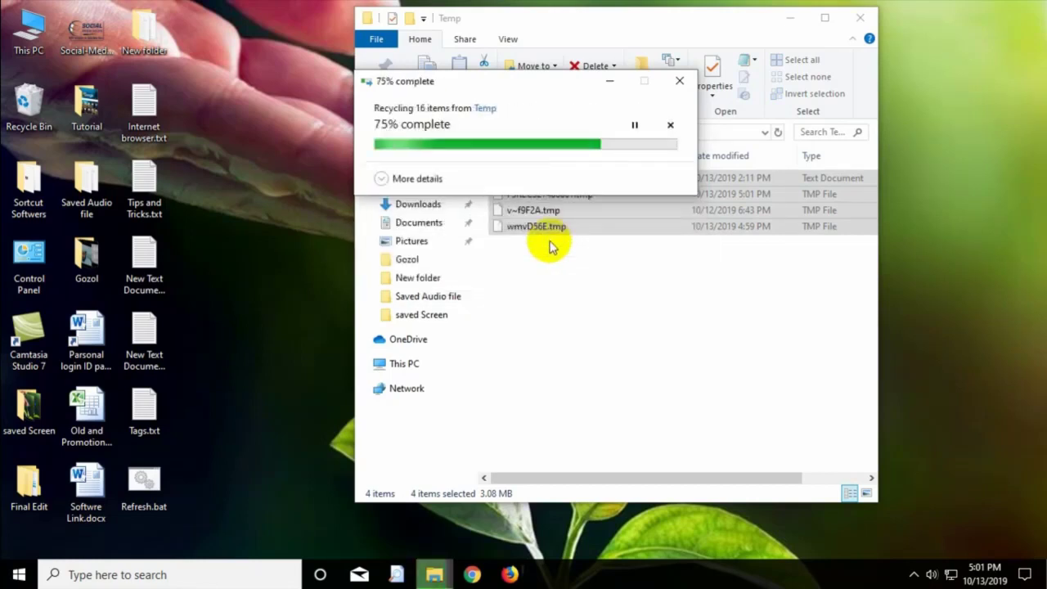
left_click(561, 247)
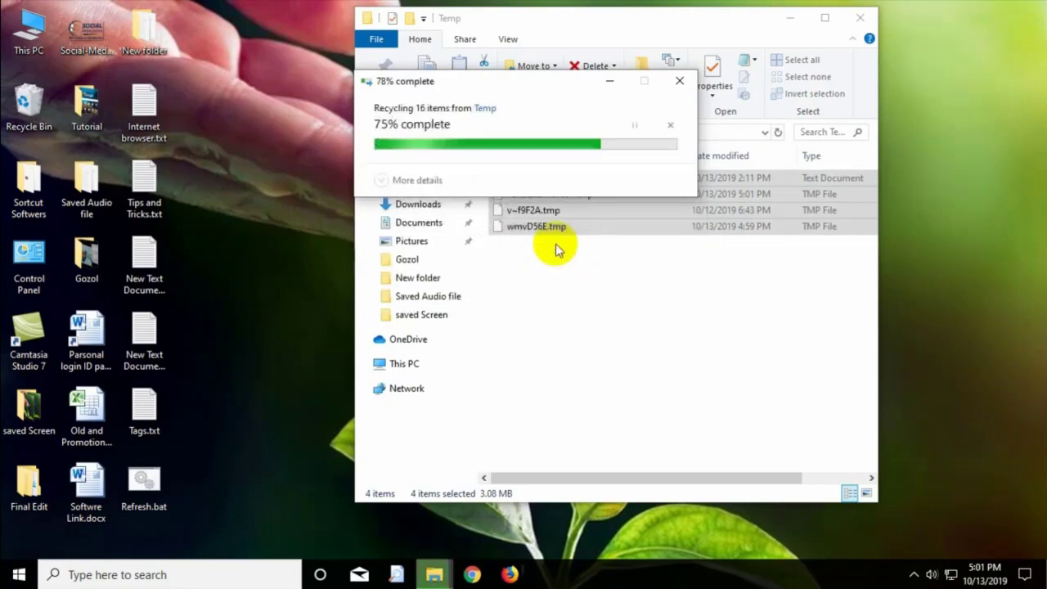
left_click(560, 246)
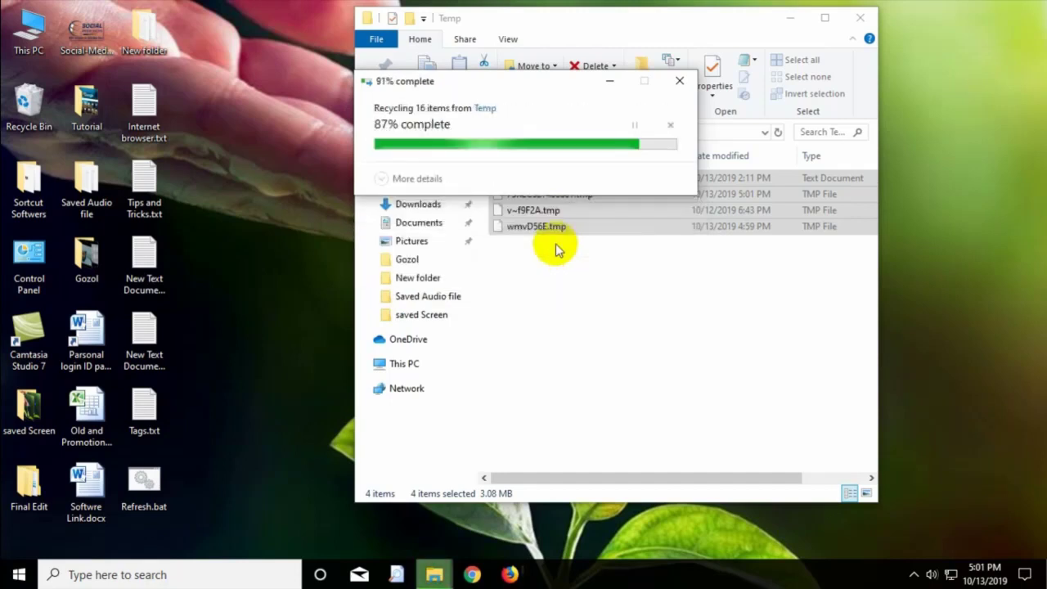
left_click(559, 243)
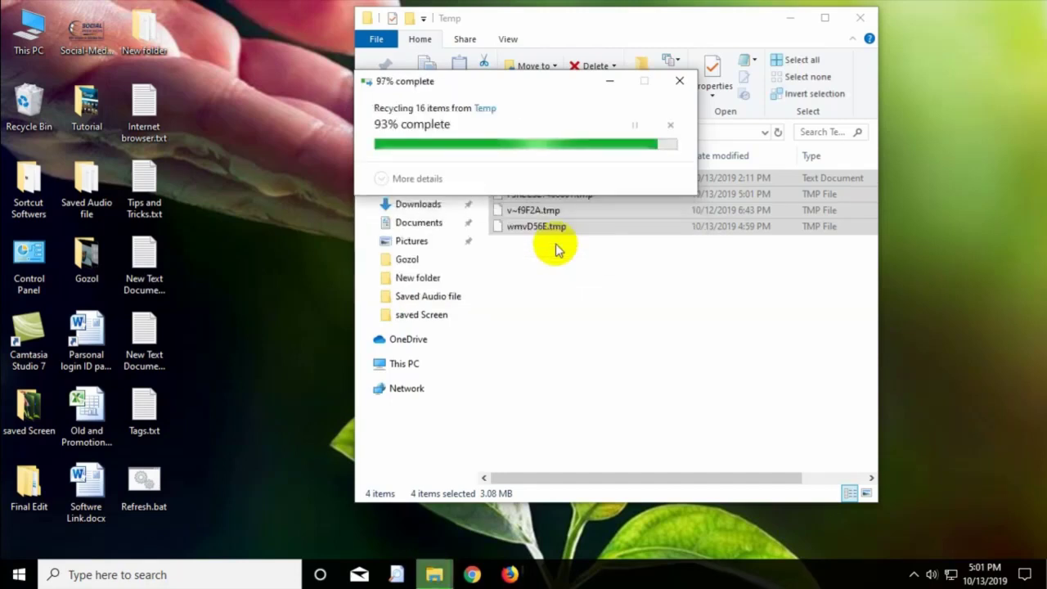
left_click(679, 356)
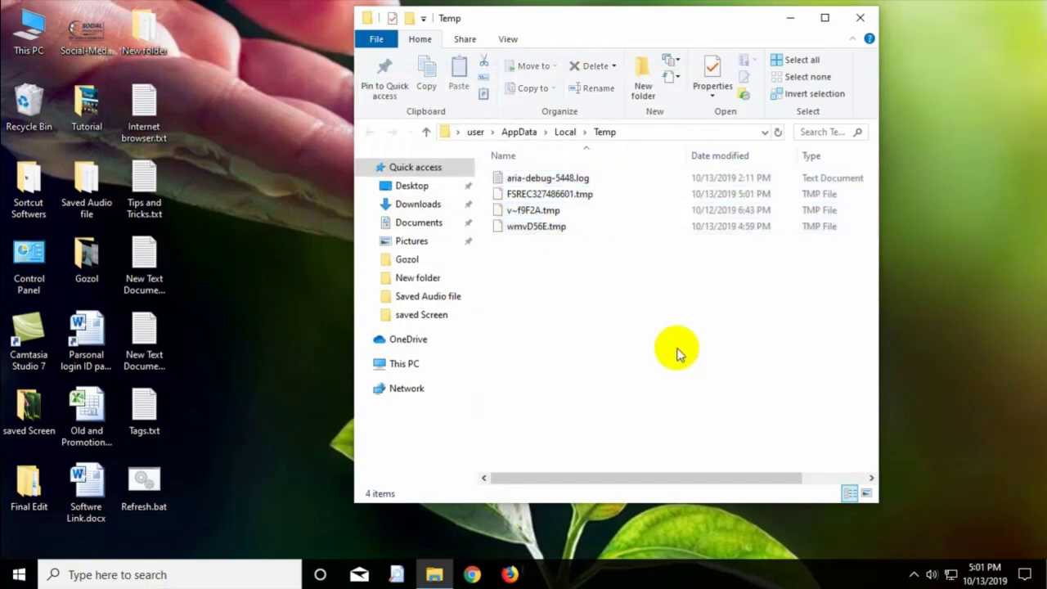
left_click(867, 22)
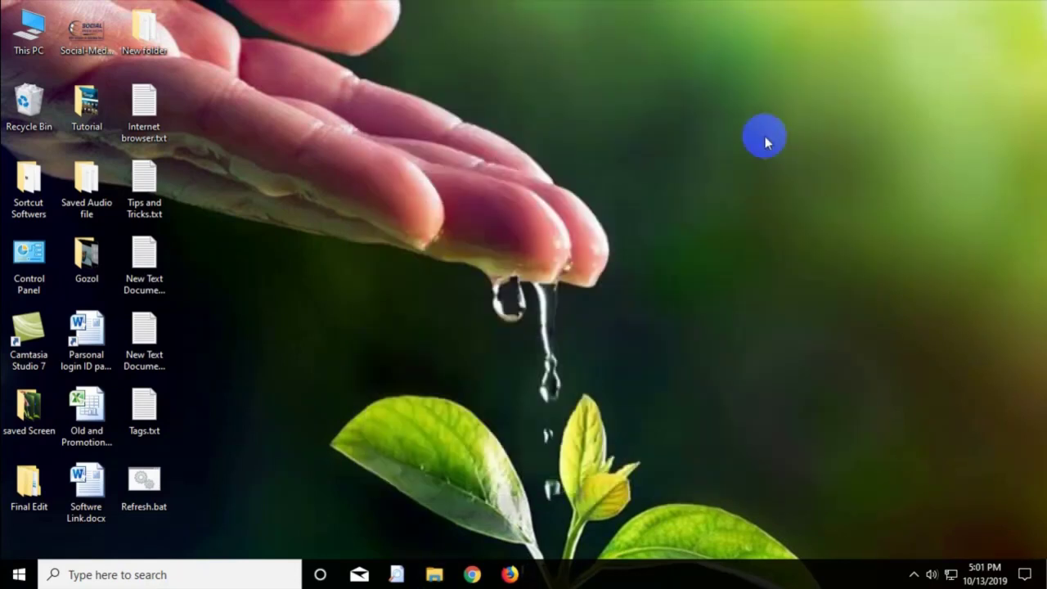
Run the command "prefetch" and grant permanent access to the Windows Prefetch folder.
key("super+r")
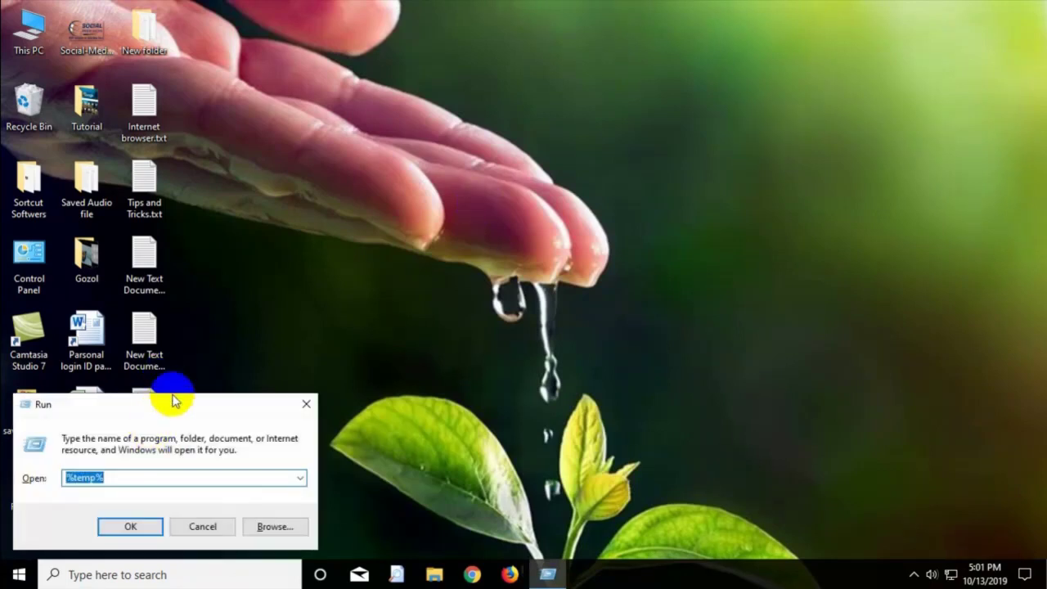
left_click_drag(168, 399, 575, 157)
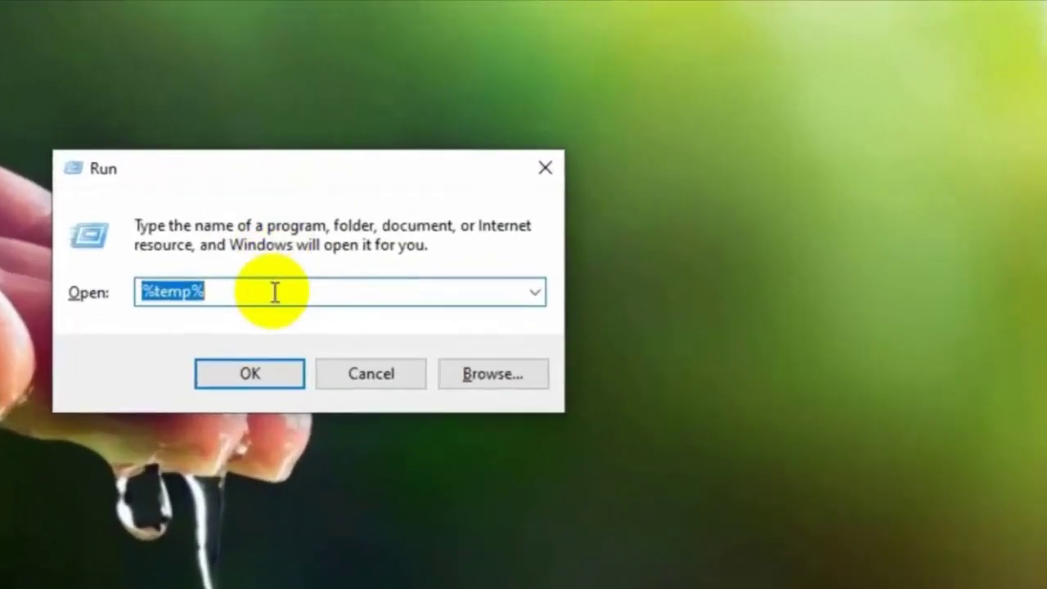
left_click_drag(264, 296, 135, 326)
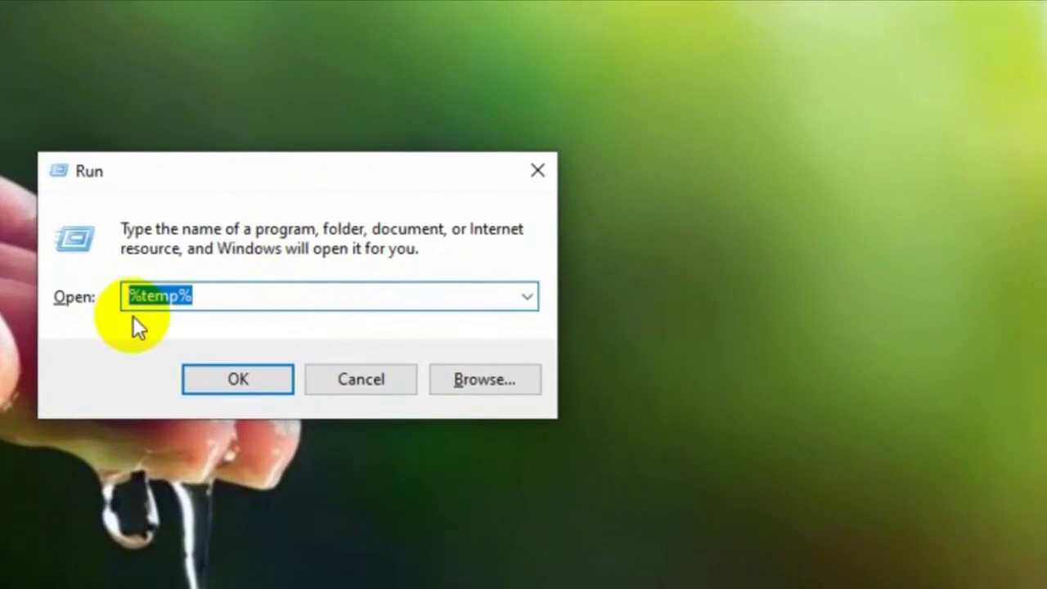
type("pr")
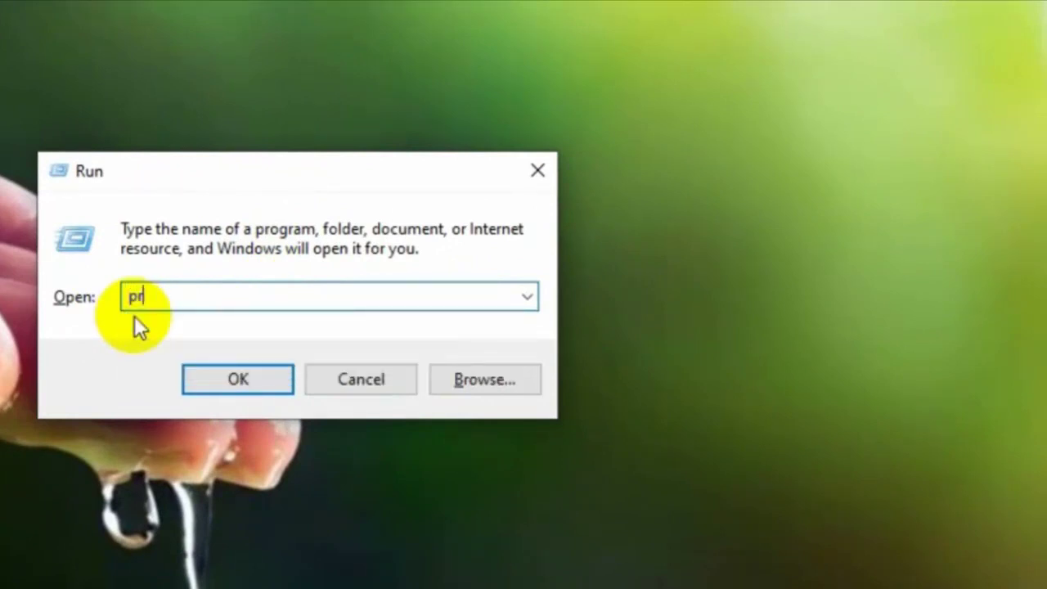
type("efetch")
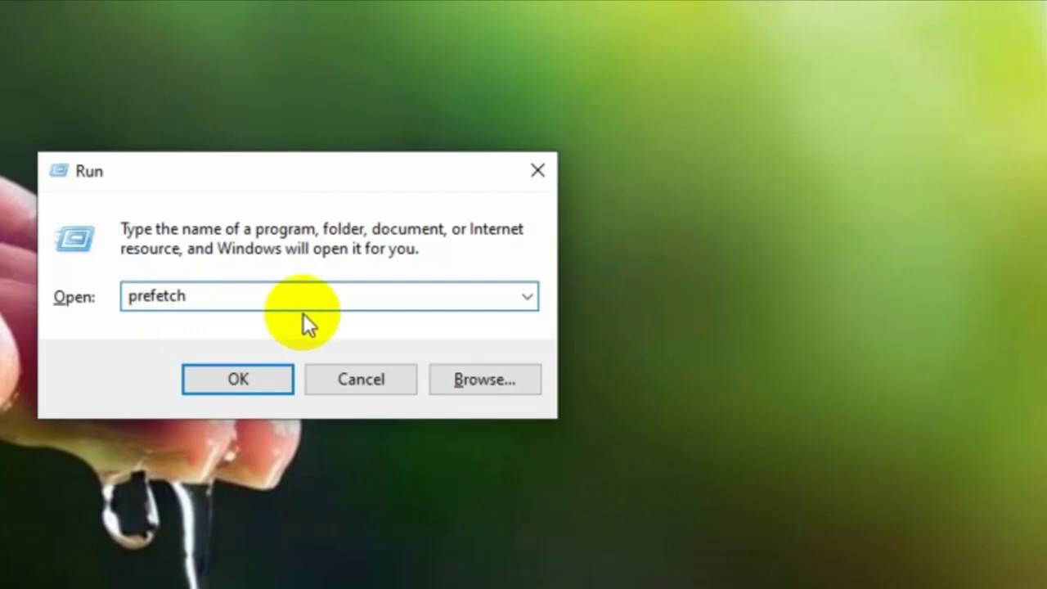
left_click(238, 379)
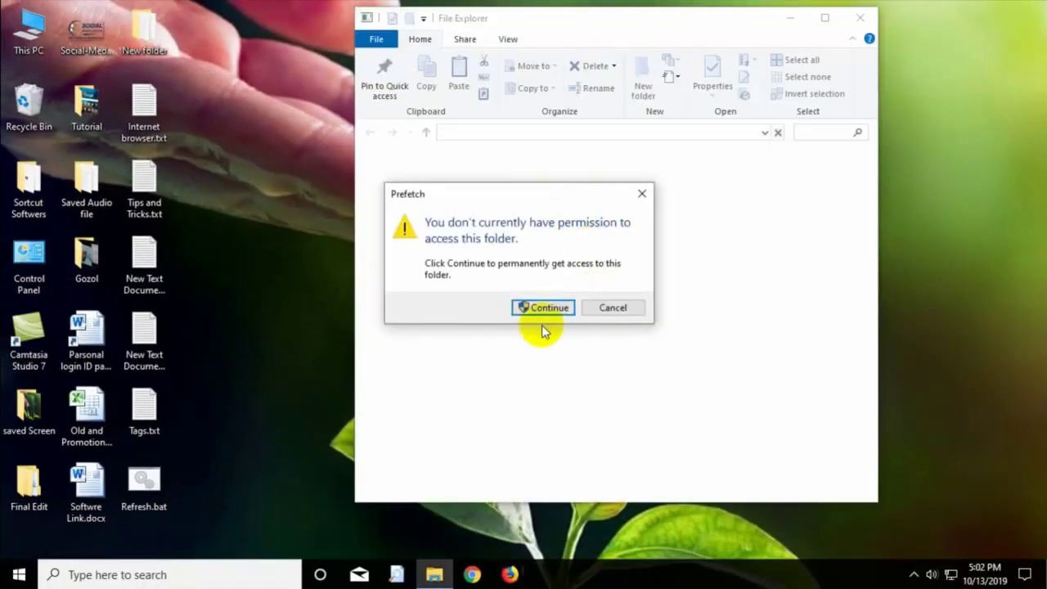
left_click(540, 309)
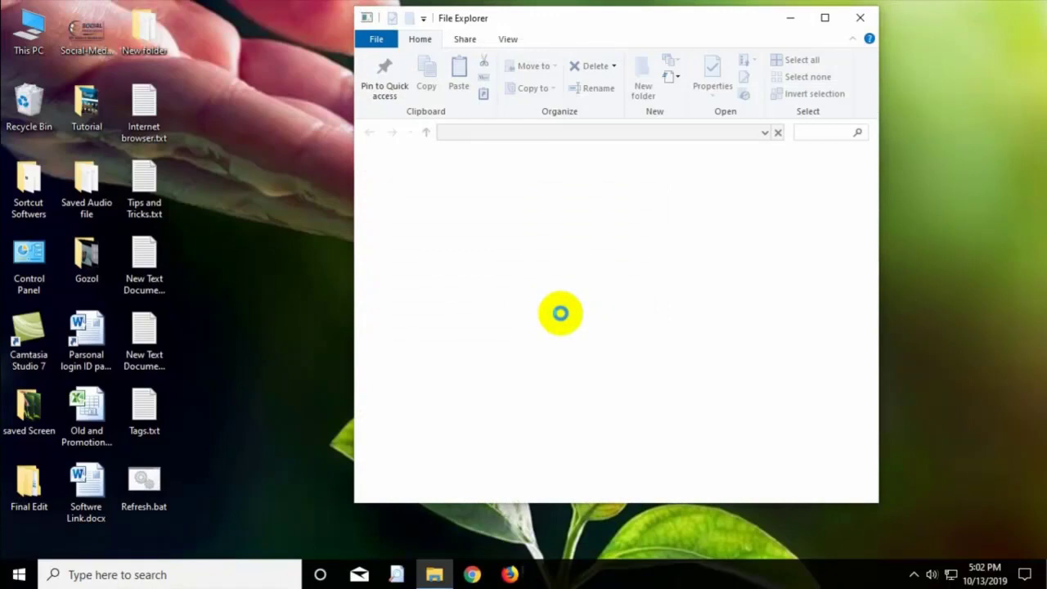
left_click(699, 323)
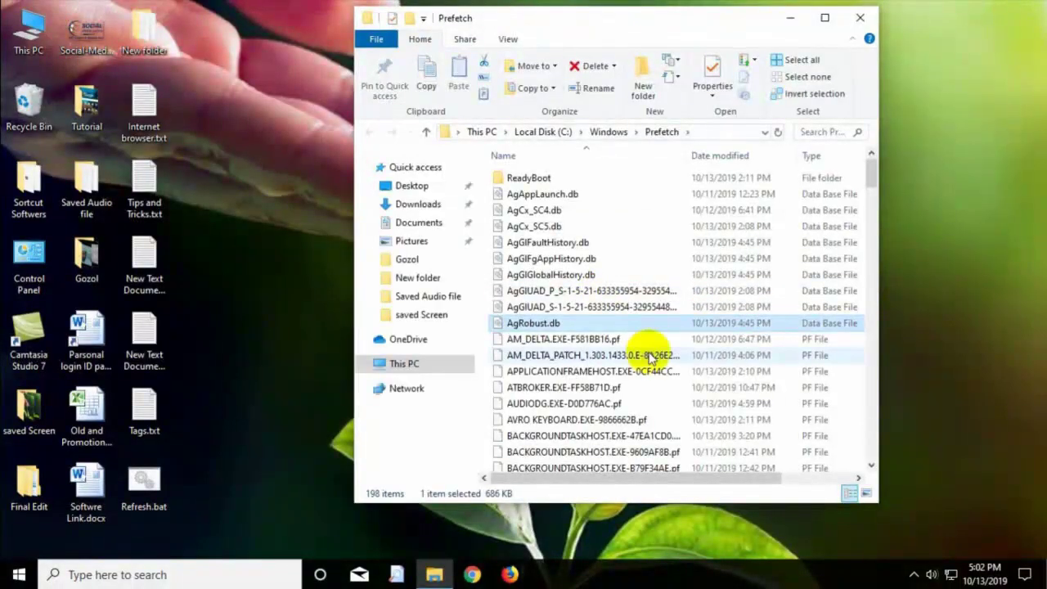
Delete all items in the Prefetch folder, skipping the file in use for all current items, and close its window.
key("ctrl+a")
right_click(627, 321)
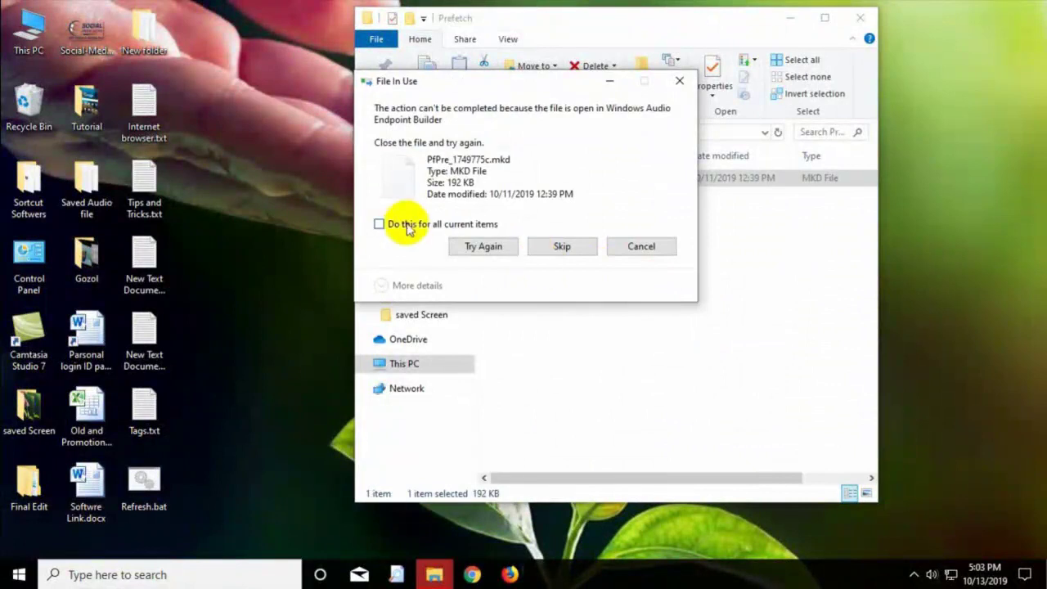
left_click(407, 231)
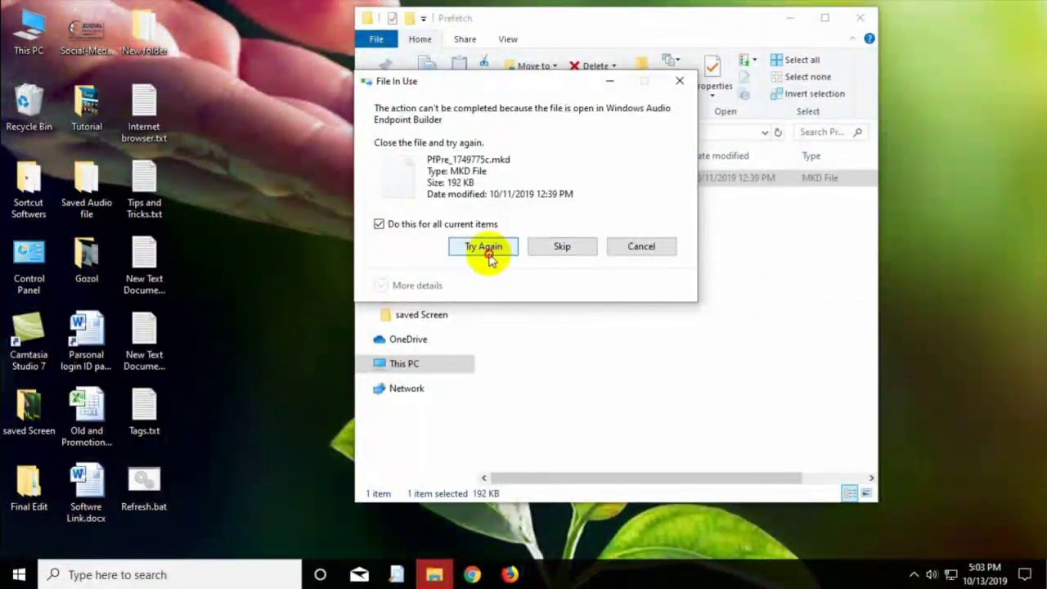
left_click(487, 252)
left_click(549, 252)
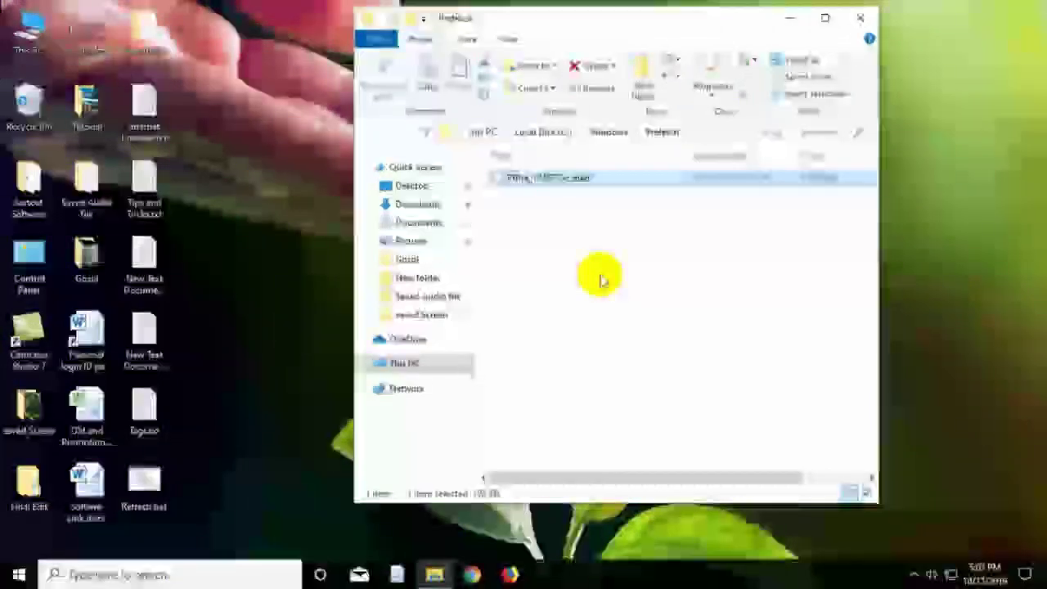
left_click(859, 25)
Open the Recent folder by running the command "recent".
key("super+r")
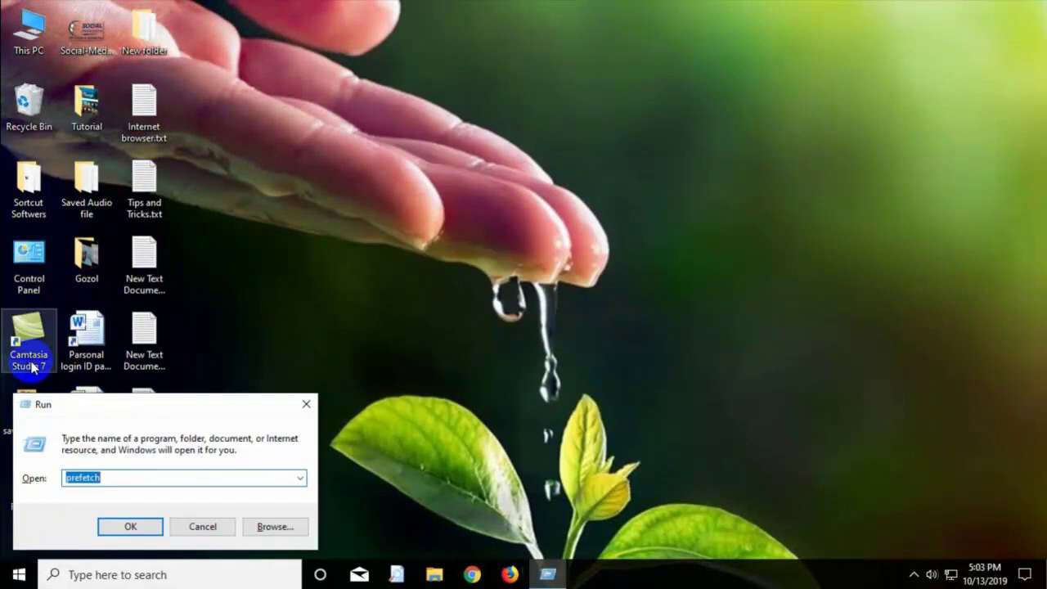
left_click_drag(193, 409, 615, 157)
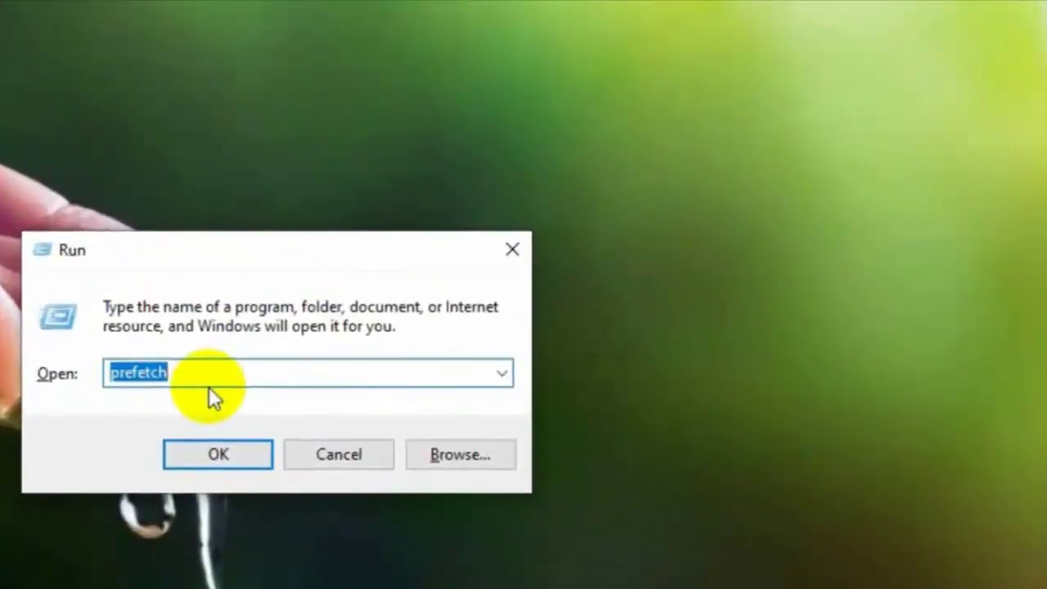
type("recent")
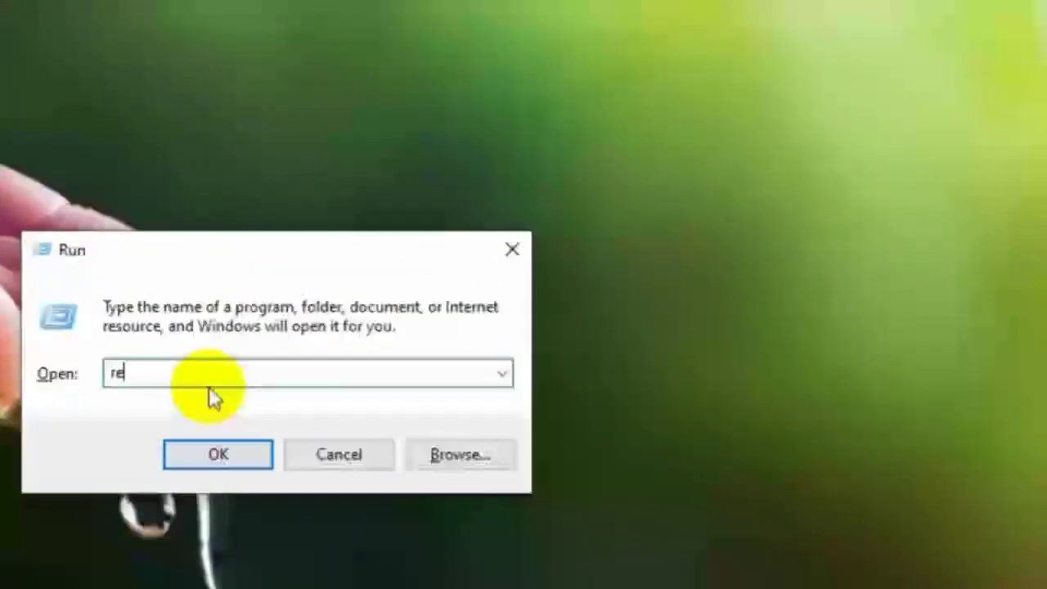
left_click(215, 458)
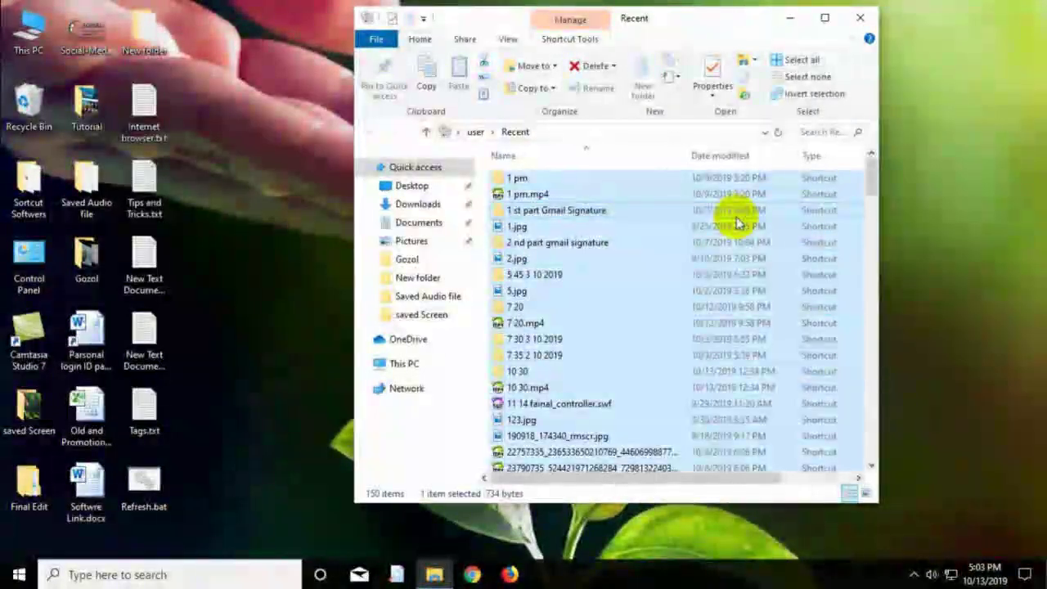
Delete all the shortcuts in the Recent folder and close its window.
right_click(736, 221)
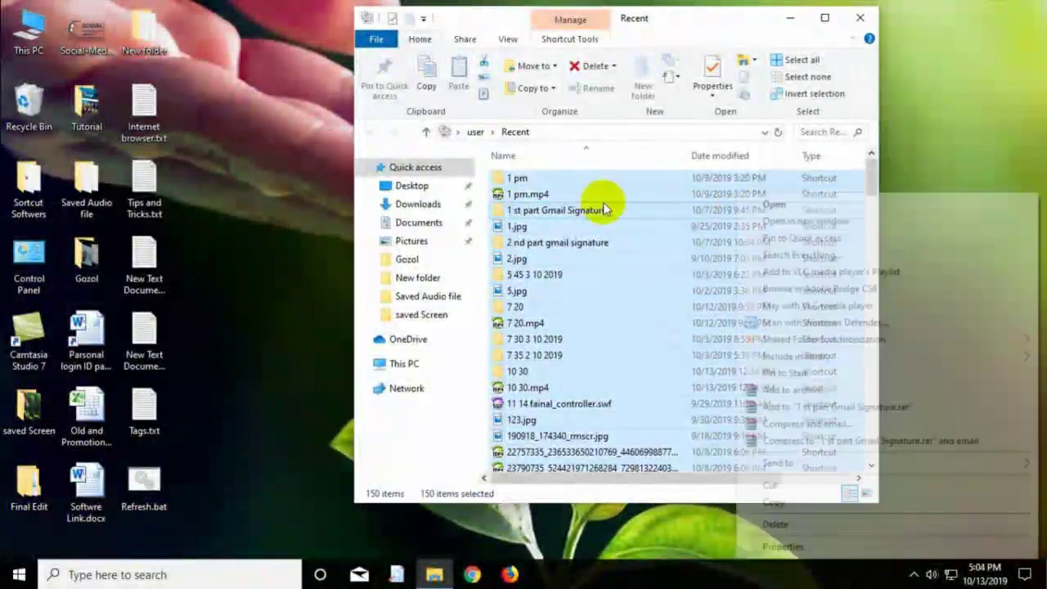
left_click(821, 524)
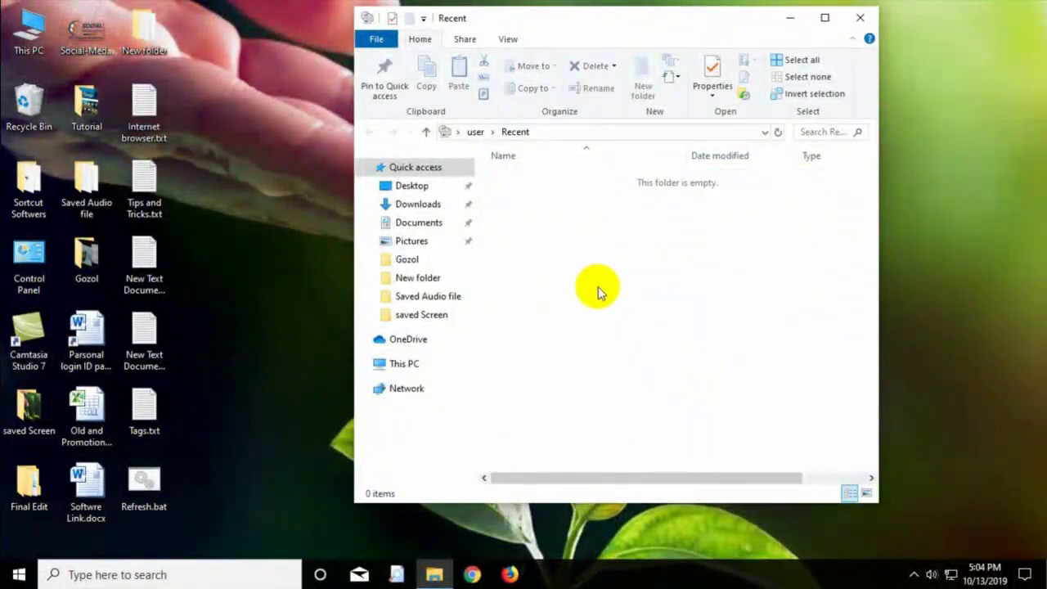
left_click(857, 20)
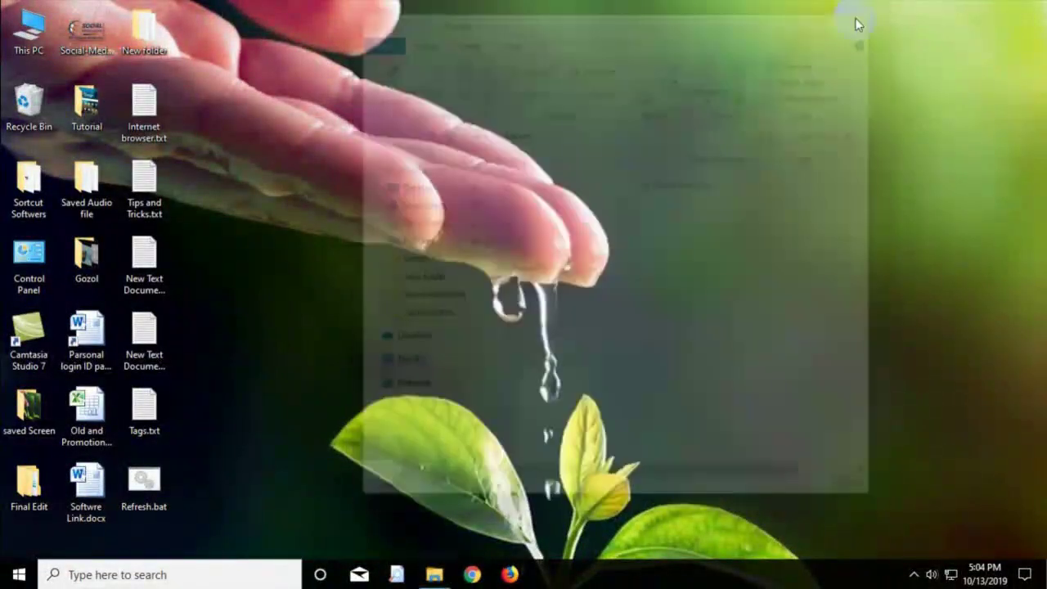
Empty the Recycle Bin from the desktop.
right_click(30, 118)
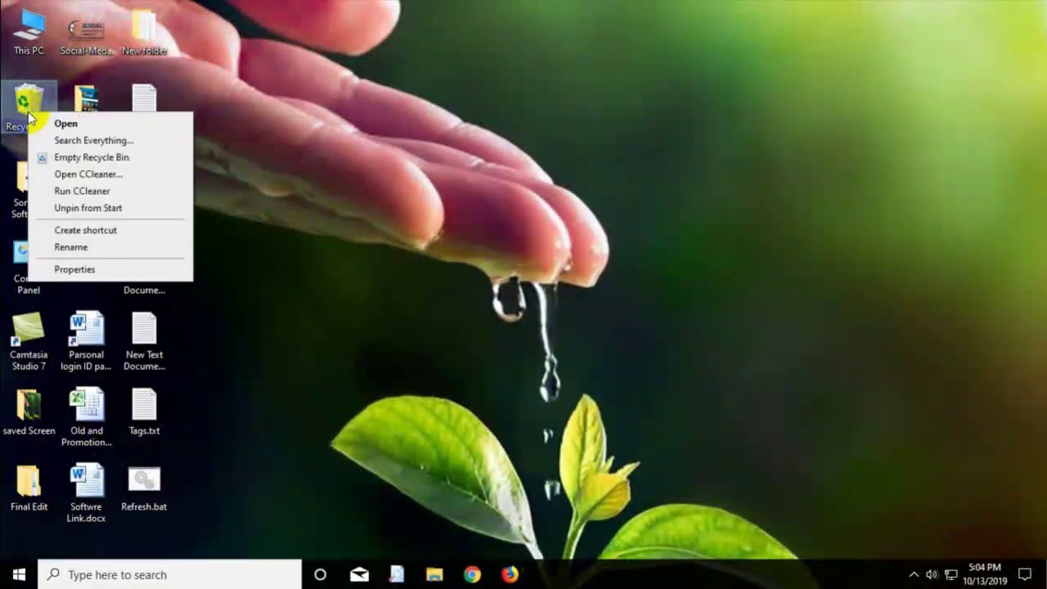
left_click(75, 160)
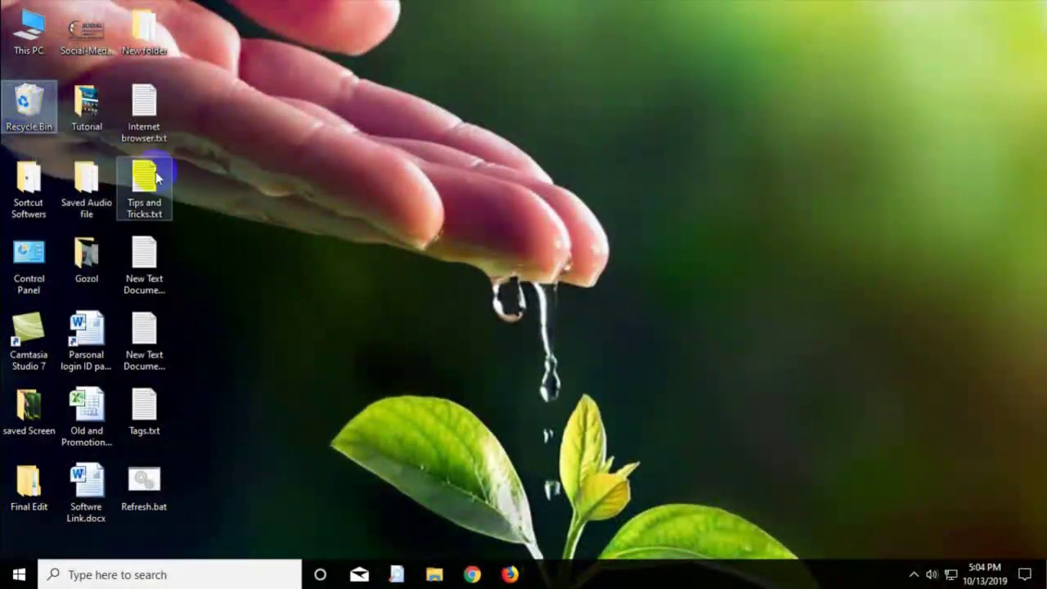
left_click(564, 301)
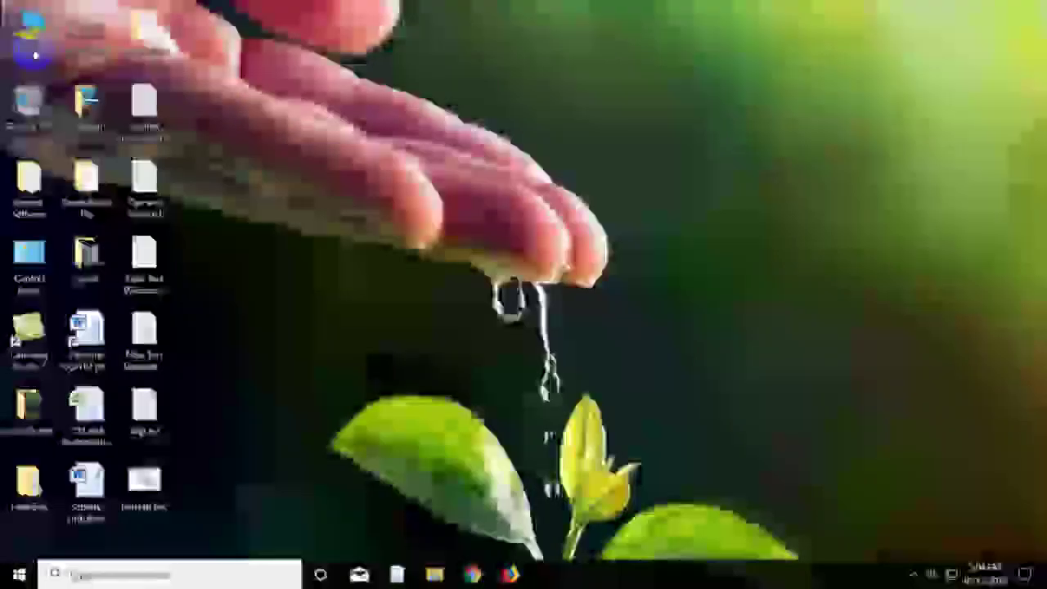
Open the properties of Local Disk (C:) from This PC.
double_click(31, 41)
scroll(695, 299, "down", 5)
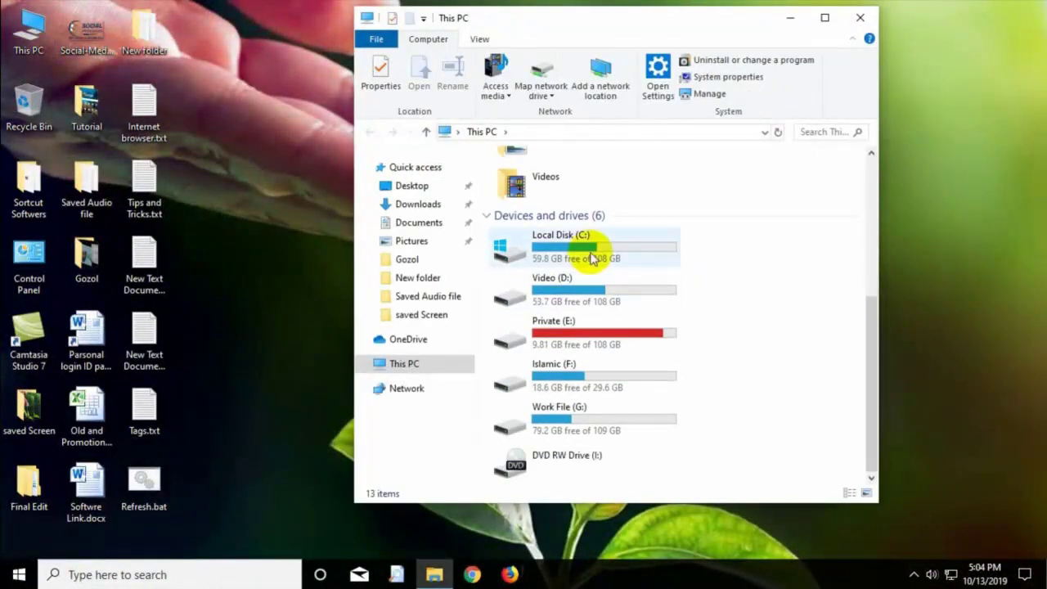
left_click(591, 254)
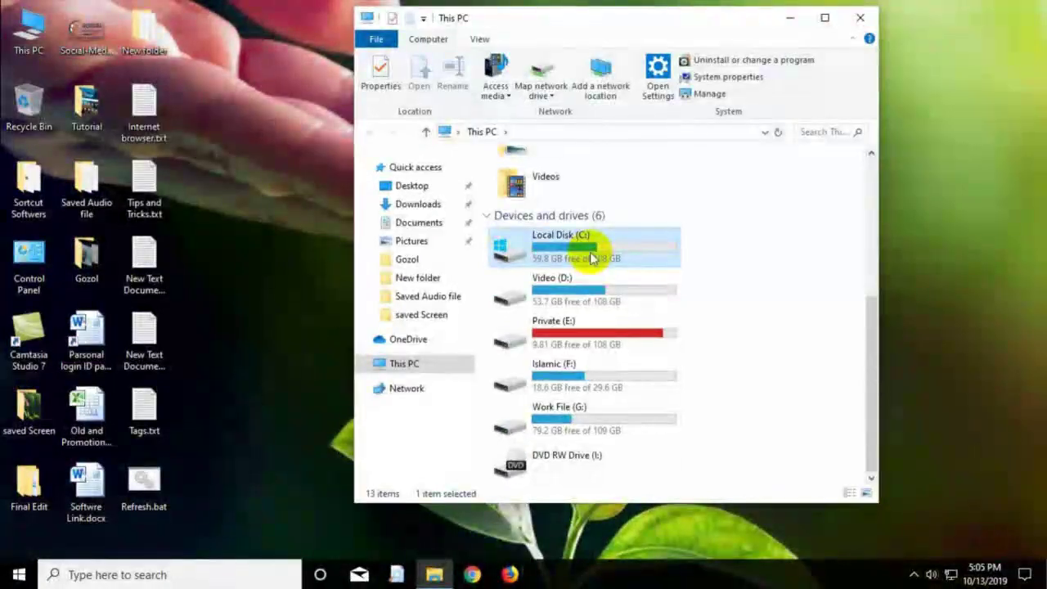
right_click(591, 257)
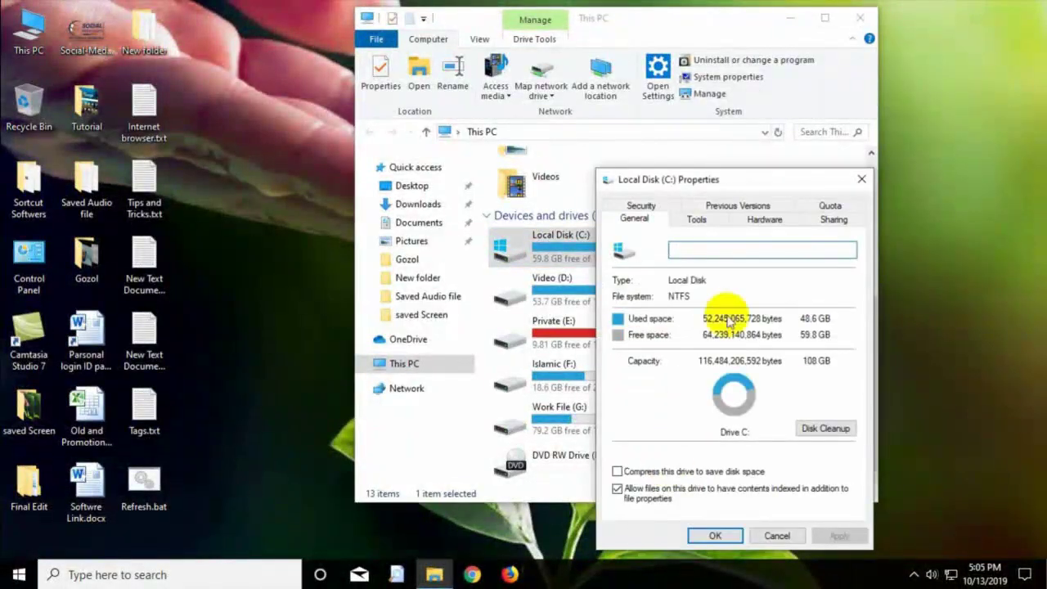
left_click_drag(748, 187, 660, 25)
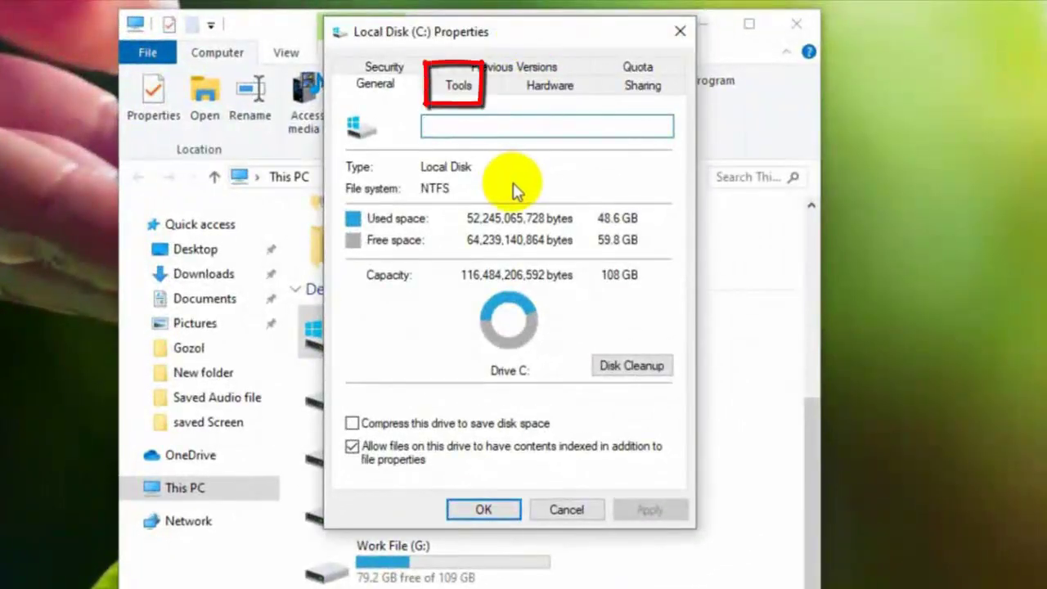
Open the drive optimization tool from the disk's properties and start optimizing drive C:.
left_click(458, 87)
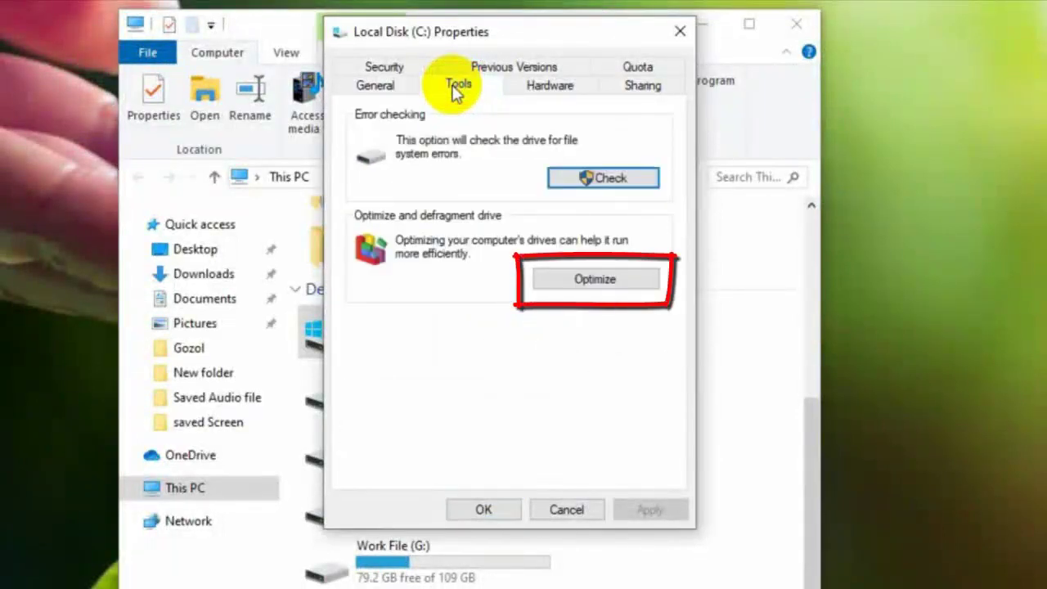
left_click(586, 286)
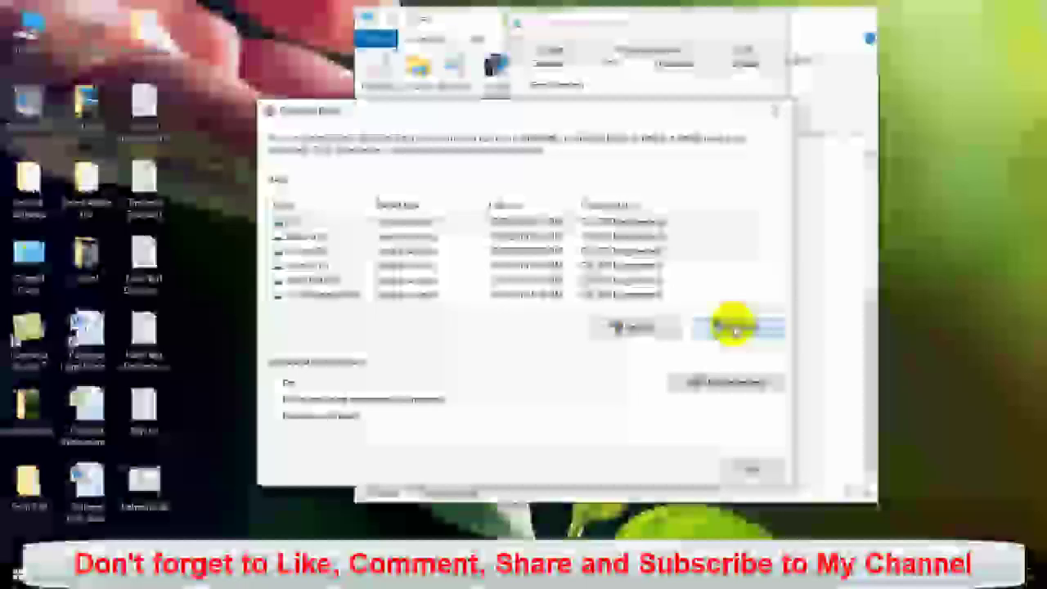
left_click(733, 328)
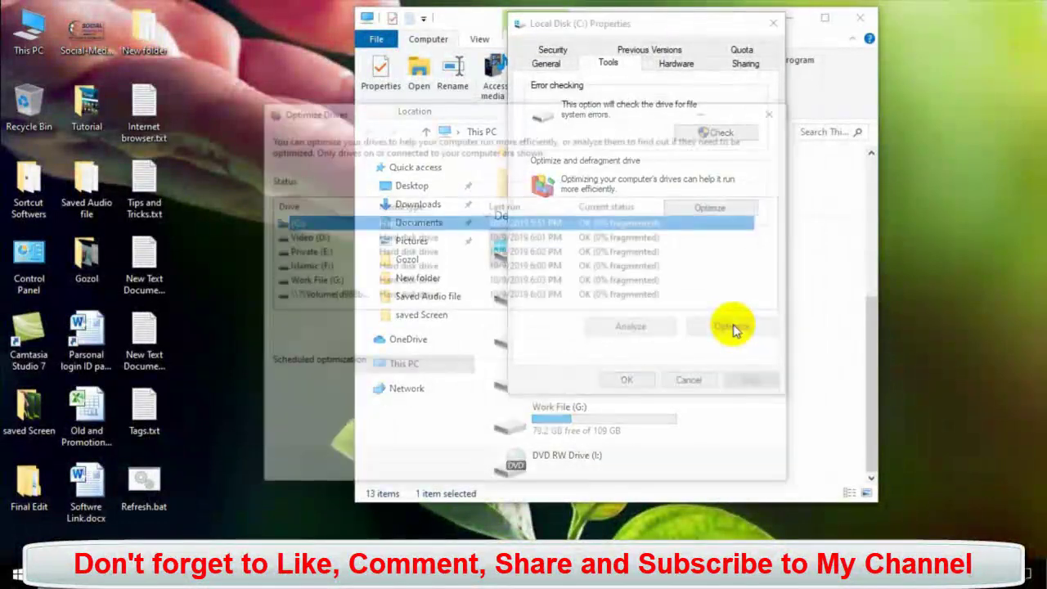
left_click(737, 328)
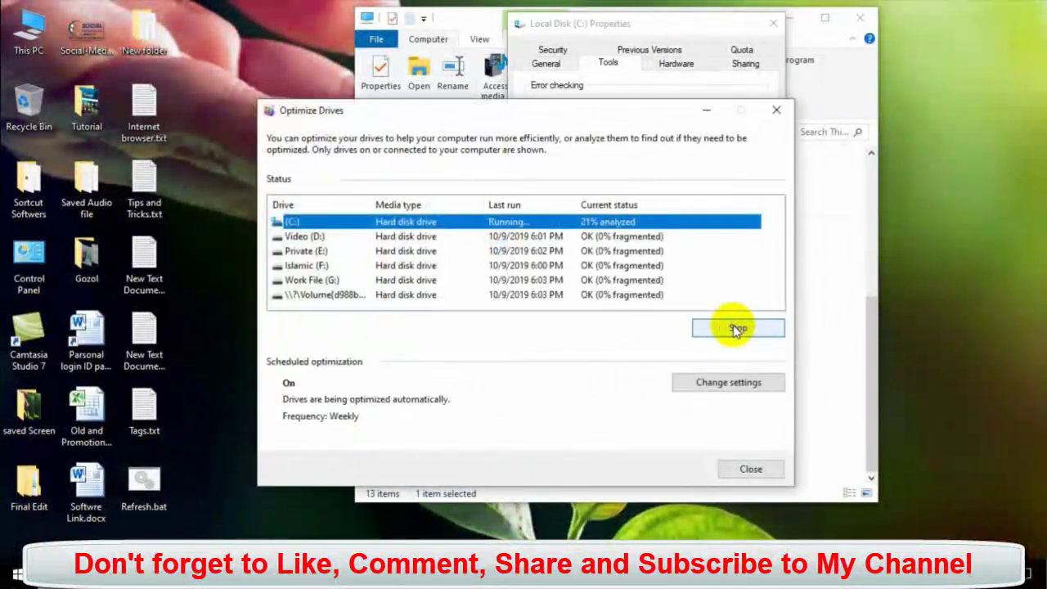